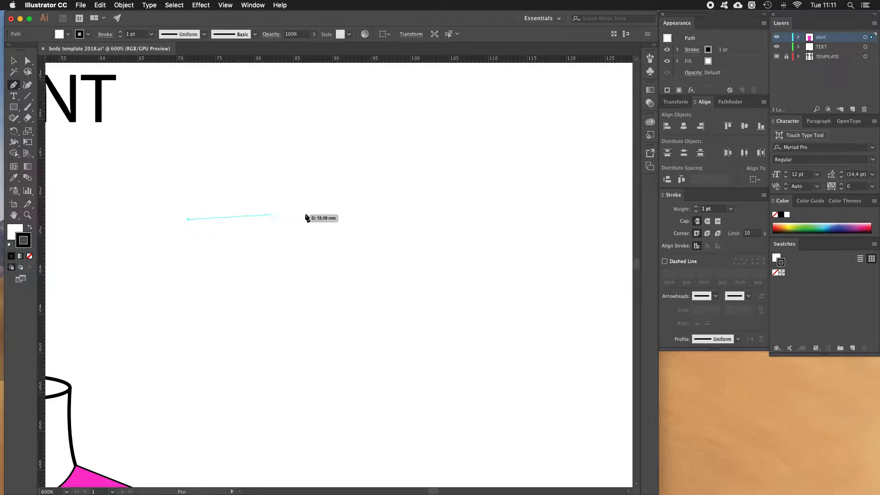
Step: Draw a horizontal line about 20 mm long and a separate diagonal line descending to its right, ending at about X 112 mm, Y 49 mm
{"action": "left_click", "coordinate": [343, 220]}
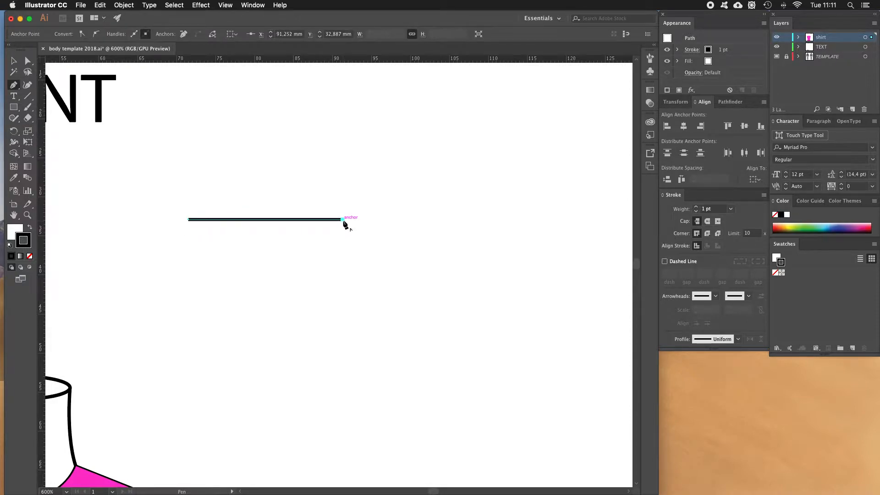
{"action": "left_click", "coordinate": [379, 229], "text": "super"}
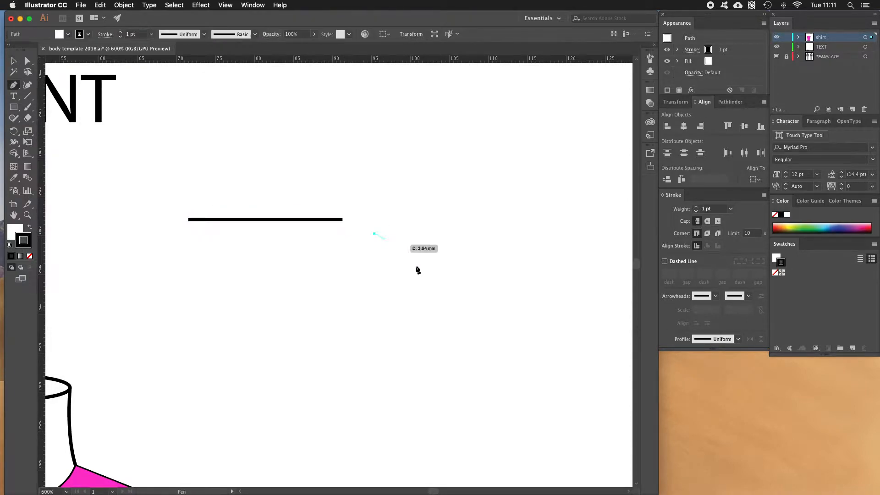
{"action": "left_click", "coordinate": [505, 342]}
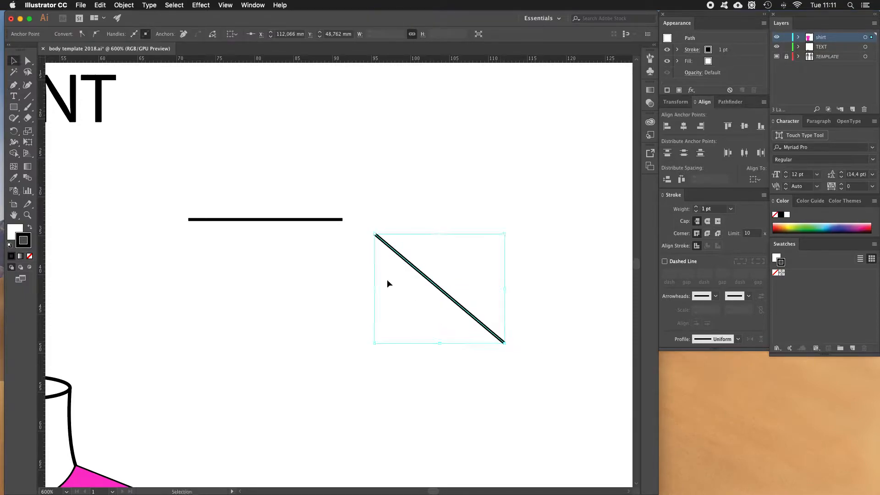
{"action": "left_click", "coordinate": [366, 286], "text": "super"}
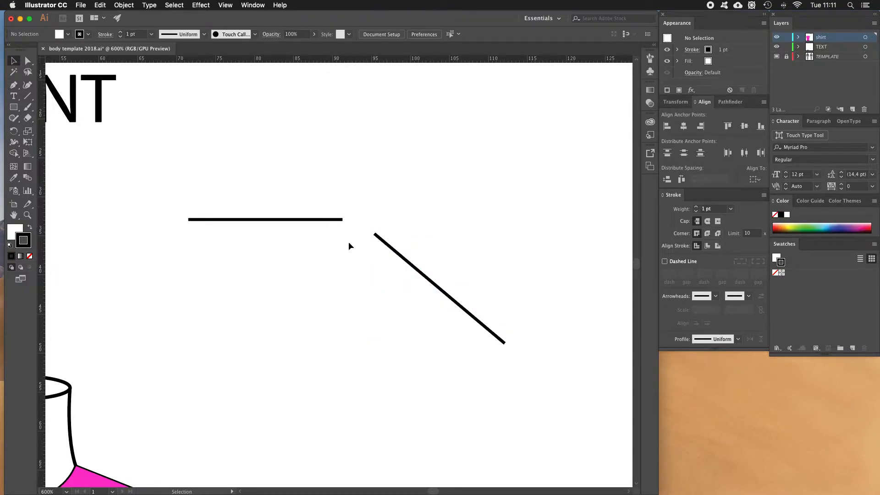
Step: Join the right endpoint of the horizontal line to the upper endpoint of the diagonal line with a connecting segment
{"action": "key", "text": "z"}
{"action": "left_click", "coordinate": [362, 228]}
{"action": "left_click", "coordinate": [327, 274]}
{"action": "left_click", "coordinate": [327, 262]}
{"action": "left_click", "coordinate": [344, 270]}
{"action": "left_click", "coordinate": [356, 272]}
{"action": "left_click_drag", "start_coordinate": [360, 278], "coordinate": [350, 251]}
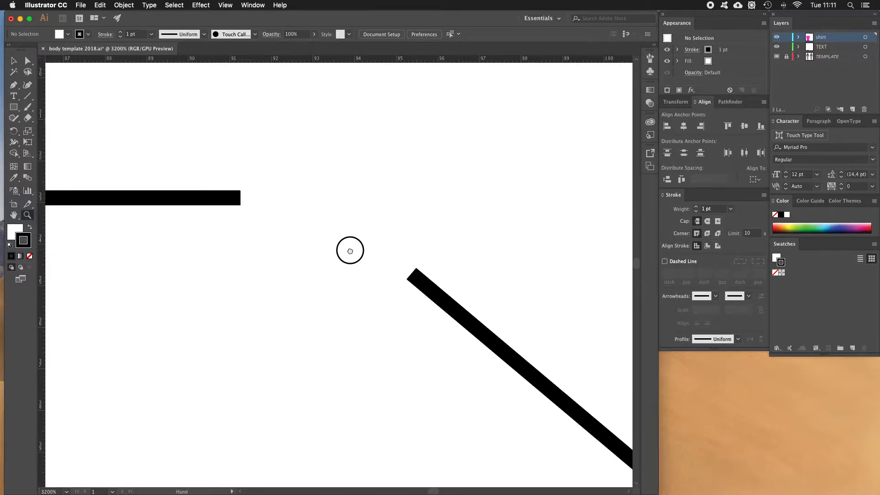
{"action": "key", "text": "a"}
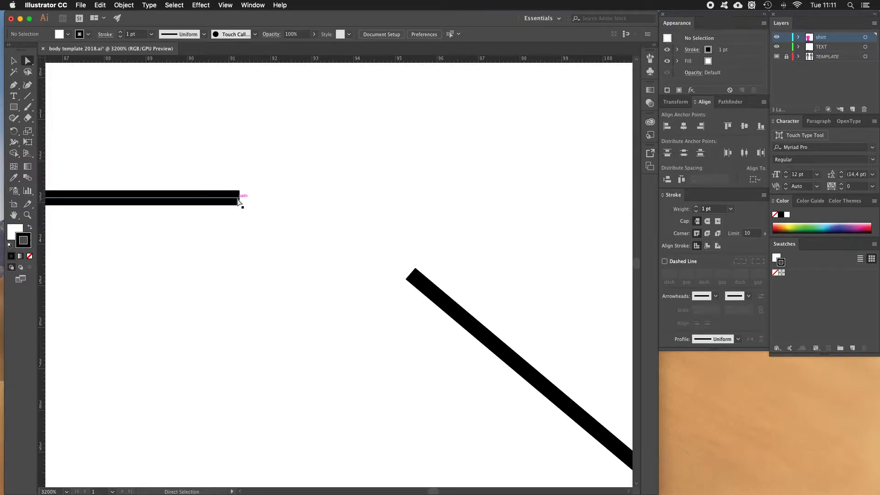
{"action": "left_click", "coordinate": [223, 200]}
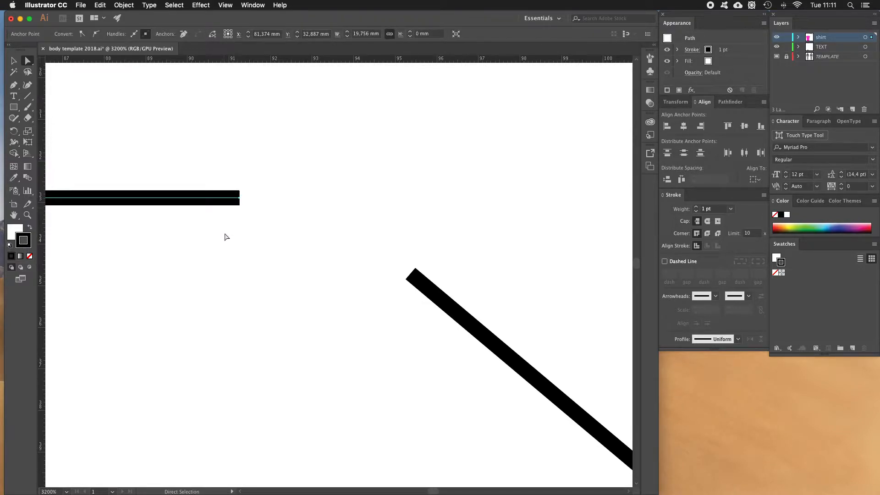
{"action": "left_click", "coordinate": [430, 291]}
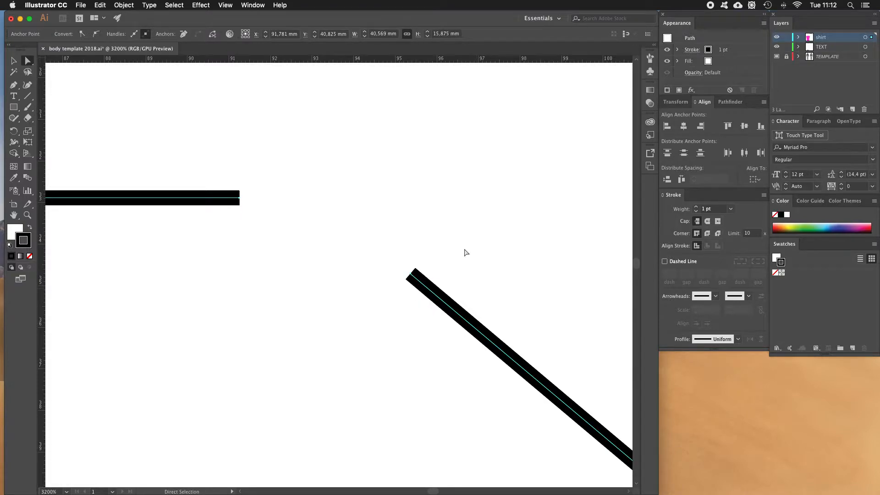
{"action": "left_click", "coordinate": [239, 200]}
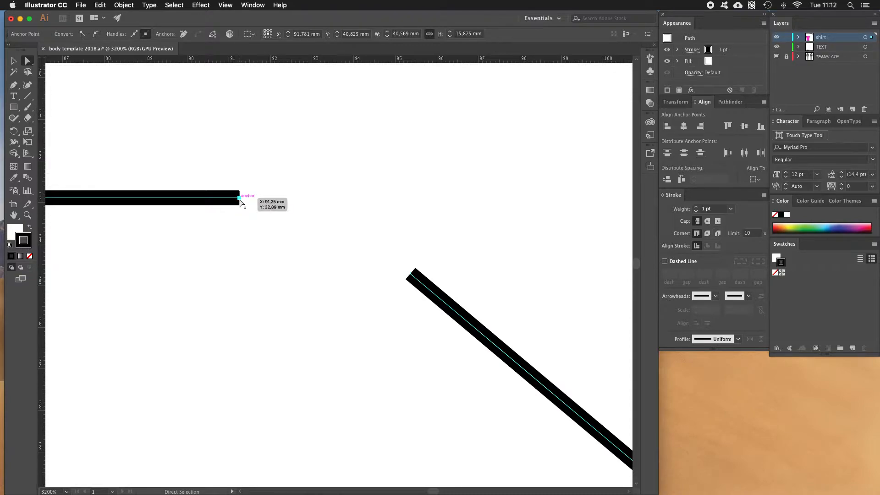
{"action": "left_click", "coordinate": [412, 276], "text": "shift"}
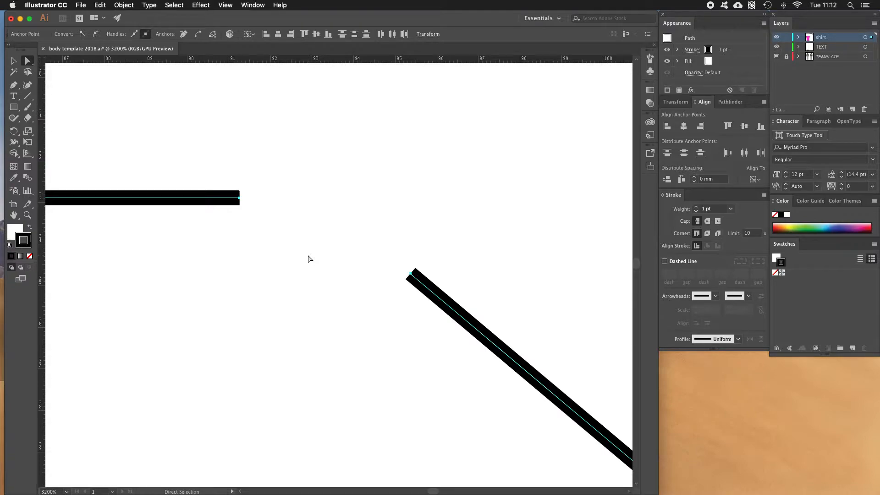
{"action": "key", "text": "super+j"}
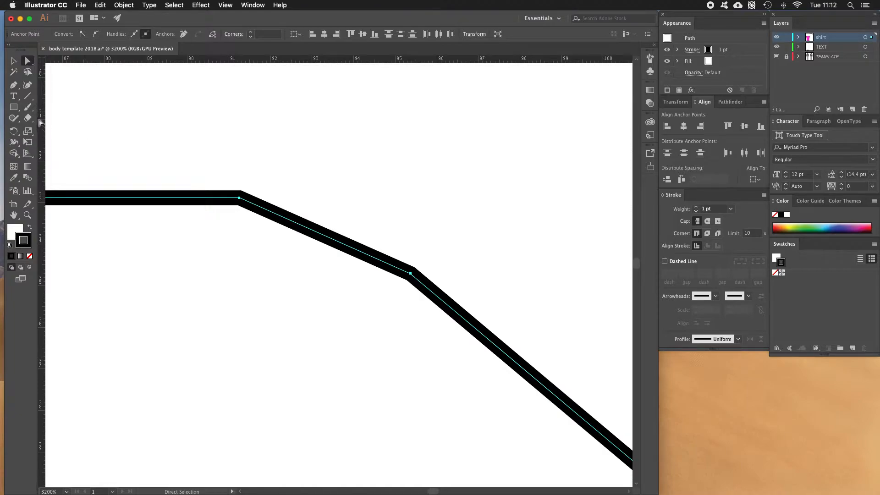
Step: Add an anchor point in the middle of the segment connecting the horizontal and diagonal lines
{"action": "left_click", "coordinate": [16, 87]}
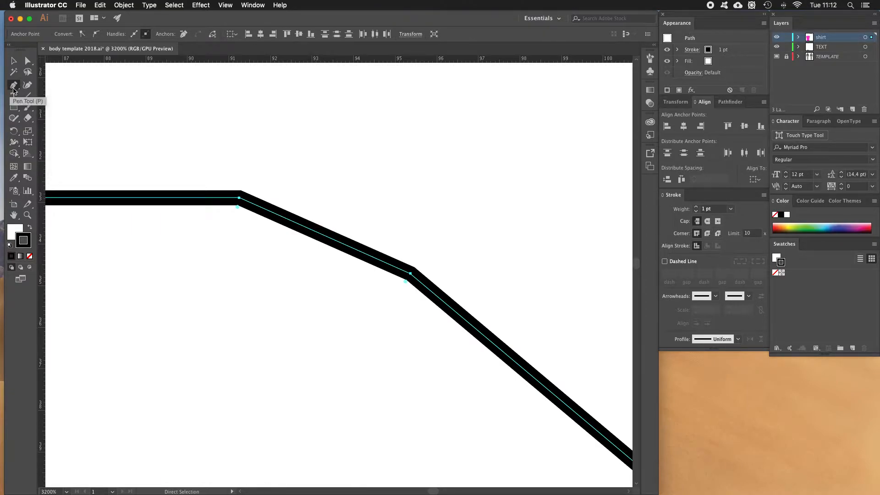
{"action": "left_click_drag", "start_coordinate": [14, 88], "coordinate": [51, 99]}
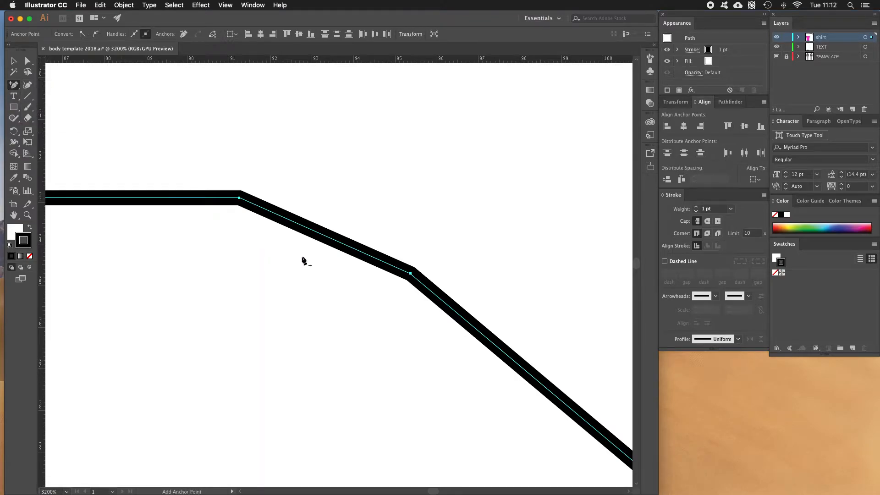
{"action": "left_click", "coordinate": [325, 236]}
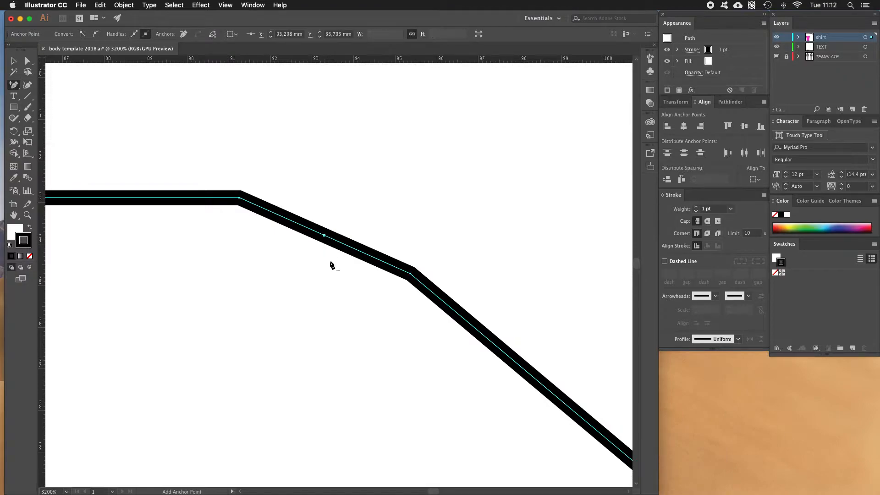
Step: Delete the middle anchor point of the connecting segment to separate the two lines
{"action": "left_click", "coordinate": [28, 62]}
{"action": "left_click", "coordinate": [28, 63]}
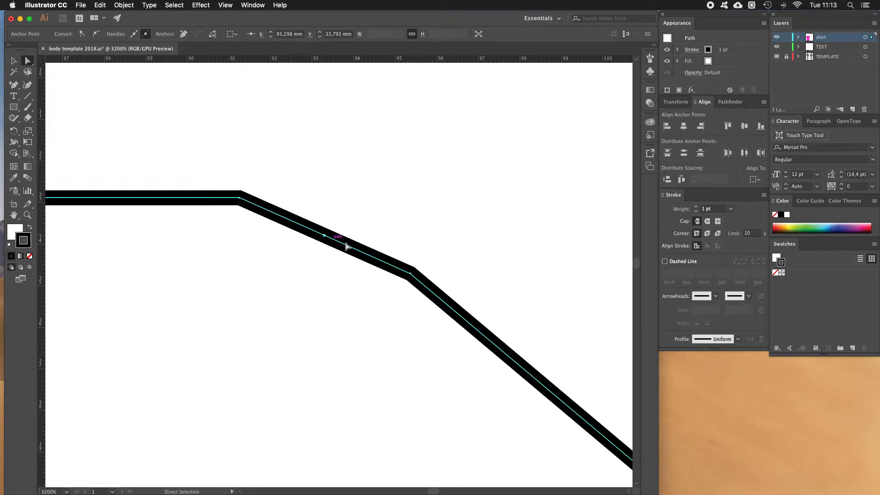
{"action": "left_click", "coordinate": [325, 267]}
{"action": "left_click", "coordinate": [324, 235]}
{"action": "left_click", "coordinate": [325, 251]}
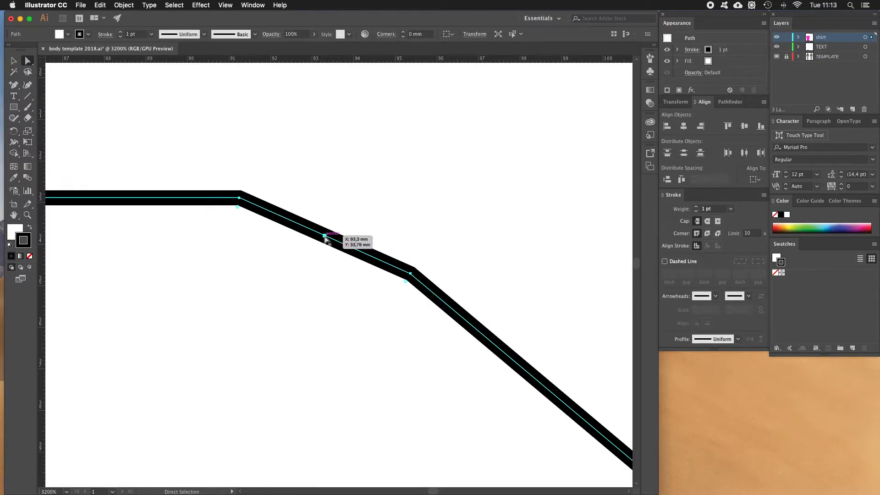
{"action": "left_click", "coordinate": [325, 237]}
{"action": "key", "text": "Delete"}
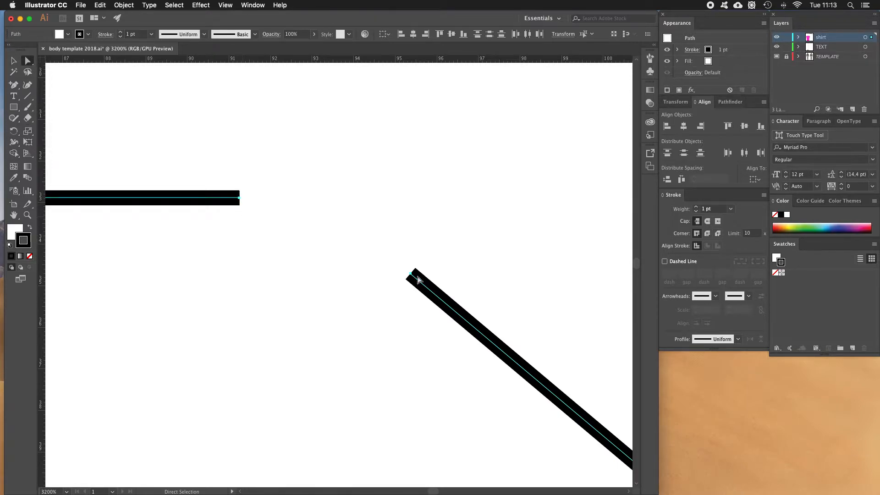
Step: Place a vertical guide across the horizontal line at about X 88.8 mm
{"action": "scroll", "coordinate": [264, 267], "scroll_direction": "left", "scroll_amount": 8}
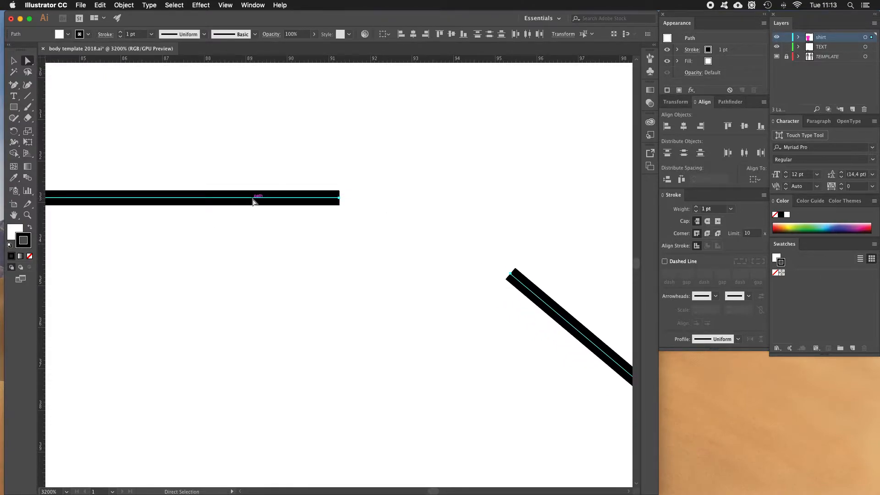
{"action": "mouse_move", "coordinate": [40, 180]}
{"action": "left_mouse_down"}
{"action": "mouse_move", "coordinate": [228, 180]}
{"action": "mouse_move", "coordinate": [237, 191]}
{"action": "left_mouse_up"}
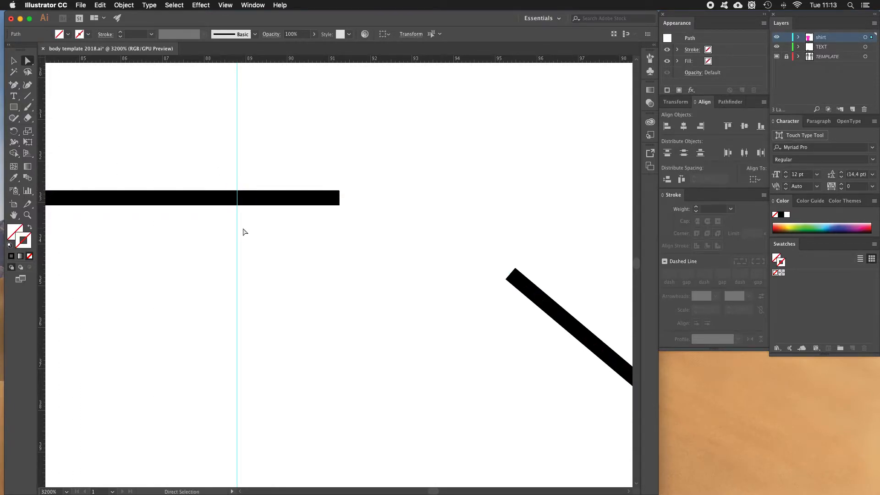
Step: Shorten the horizontal line by moving its right endpoint freehand to the vertical guide, and undo the move
{"action": "left_click", "coordinate": [327, 198]}
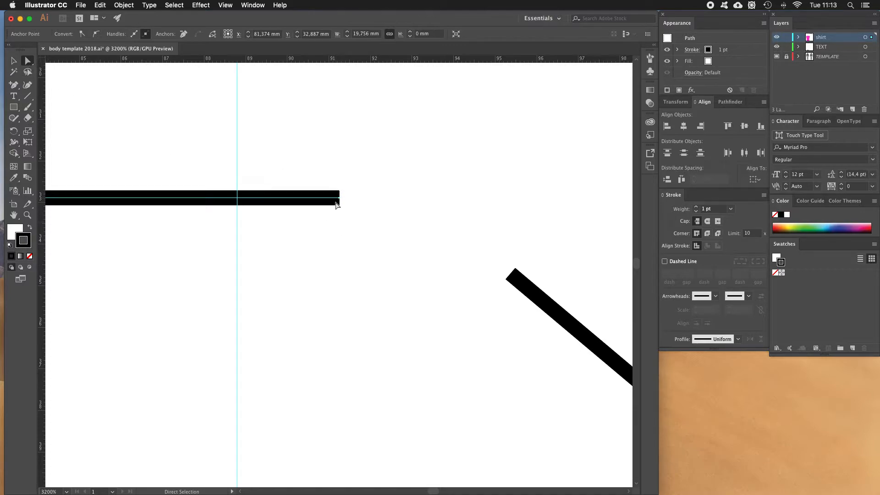
{"action": "left_click", "coordinate": [339, 199]}
{"action": "left_click", "coordinate": [339, 200]}
{"action": "left_click_drag", "start_coordinate": [340, 200], "coordinate": [237, 200]}
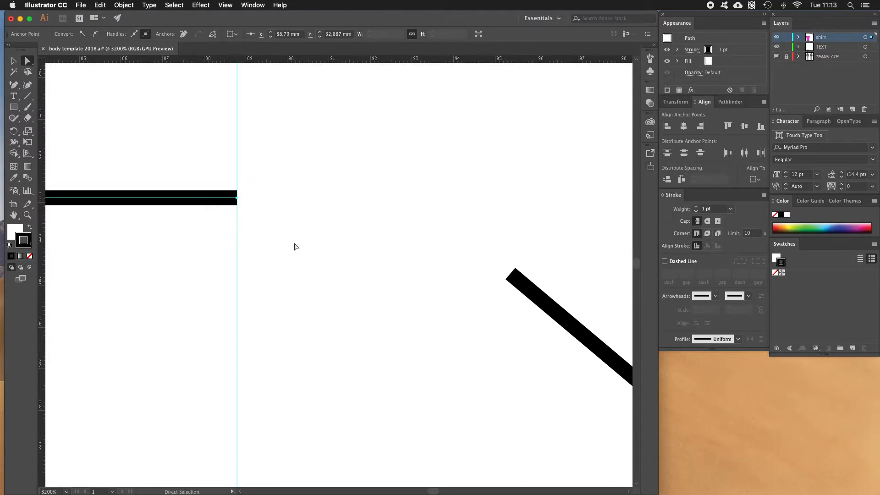
{"action": "key", "text": "super+z"}
Step: Nudge the right endpoint of the horizontal line left in small increments until it meets the vertical guide
{"action": "left_click", "coordinate": [327, 198]}
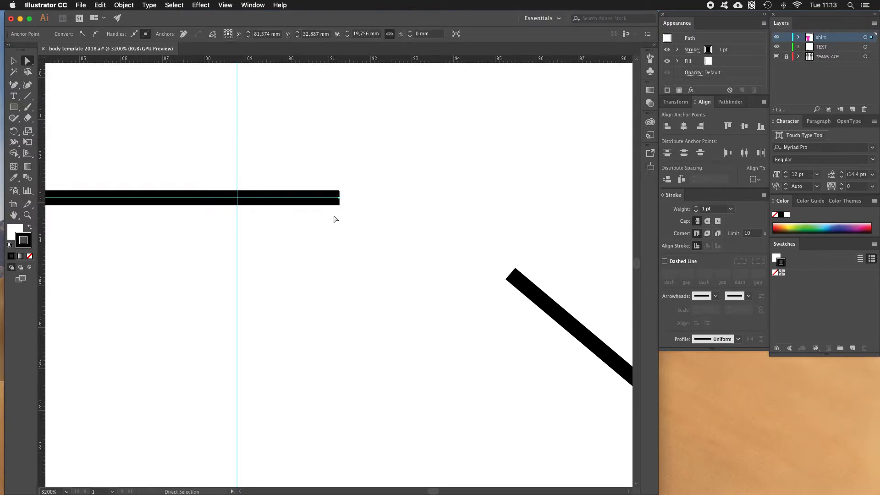
{"action": "left_click", "coordinate": [340, 198]}
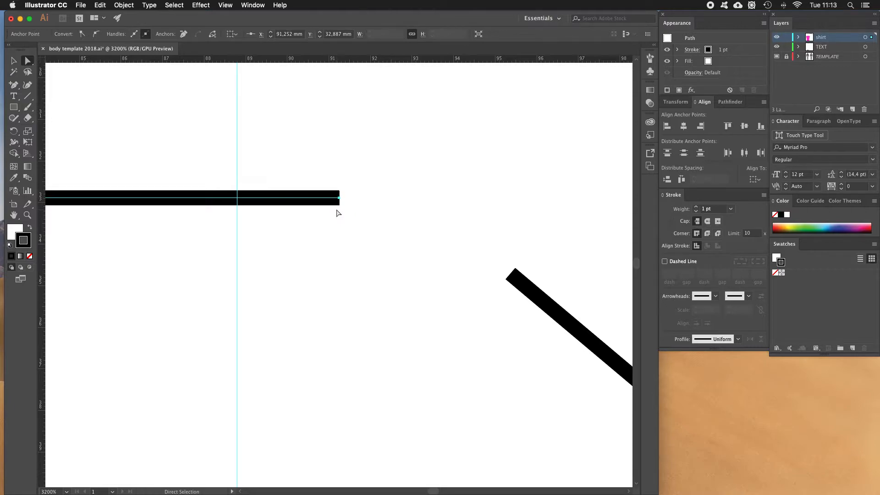
{"action": "key", "text": "Left"}
{"action": "key", "text": "Left"}
{"action": "key", "text": "Left"}
{"action": "key", "text": "Left"}
{"action": "key", "text": "Left"}
{"action": "key", "text": "Left"}
{"action": "key", "text": "Left"}
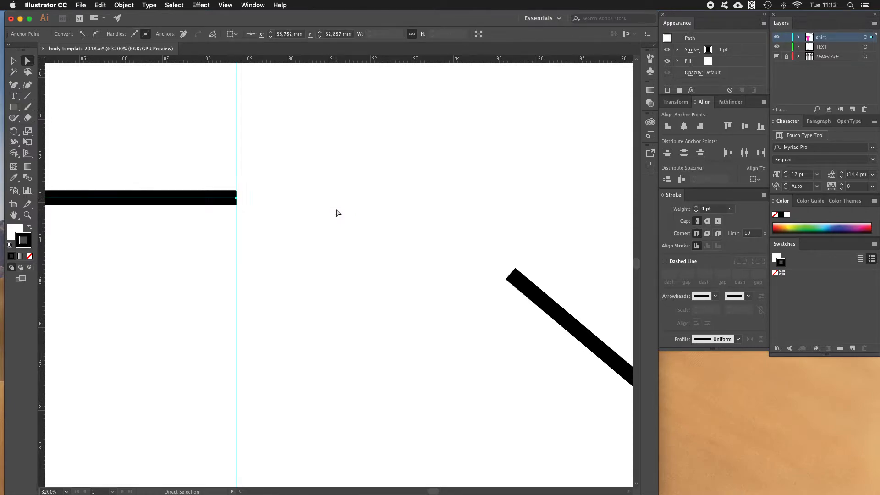
Step: Nudge the horizontal line's right endpoint back out past the guide to X 91.252 mm
{"action": "key", "text": "Right"}
{"action": "key", "text": "Right"}
{"action": "key", "text": "Right"}
{"action": "key", "text": "Right"}
{"action": "key", "text": "Right"}
{"action": "key", "text": "Right"}
{"action": "key", "text": "Right"}
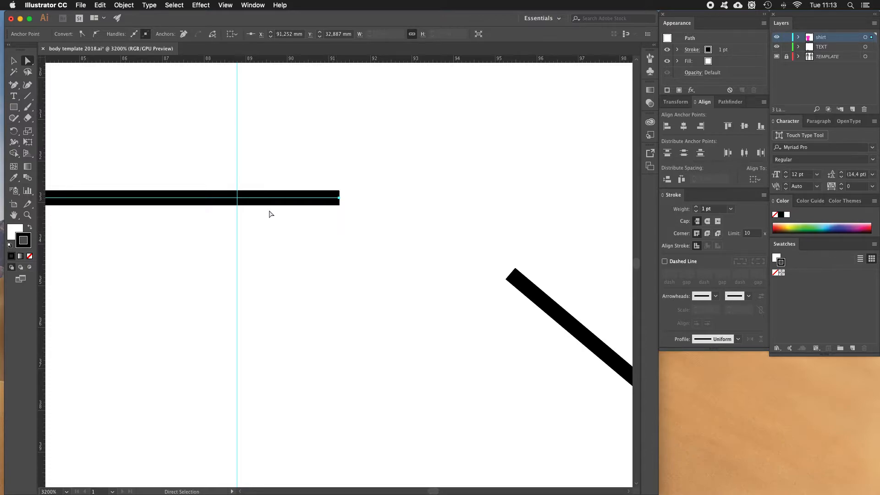
Step: Add an anchor point on the horizontal line where it crosses the vertical guide
{"action": "left_click", "coordinate": [18, 90]}
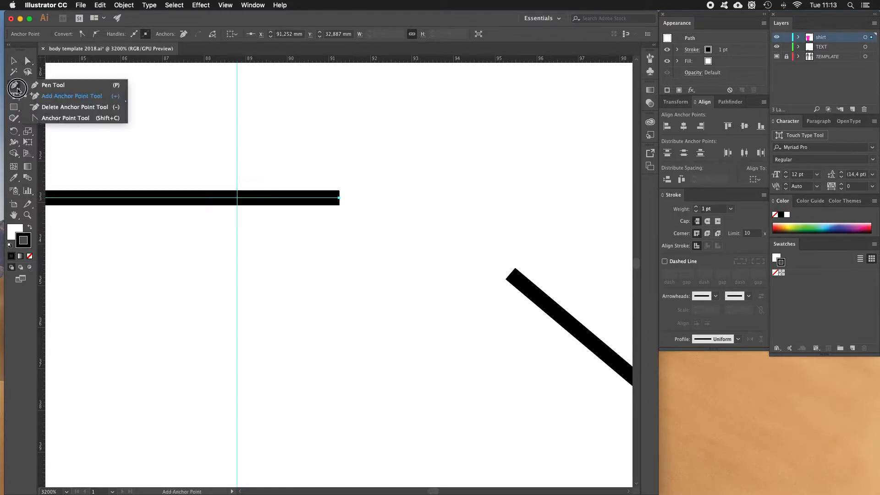
{"action": "left_click", "coordinate": [52, 96]}
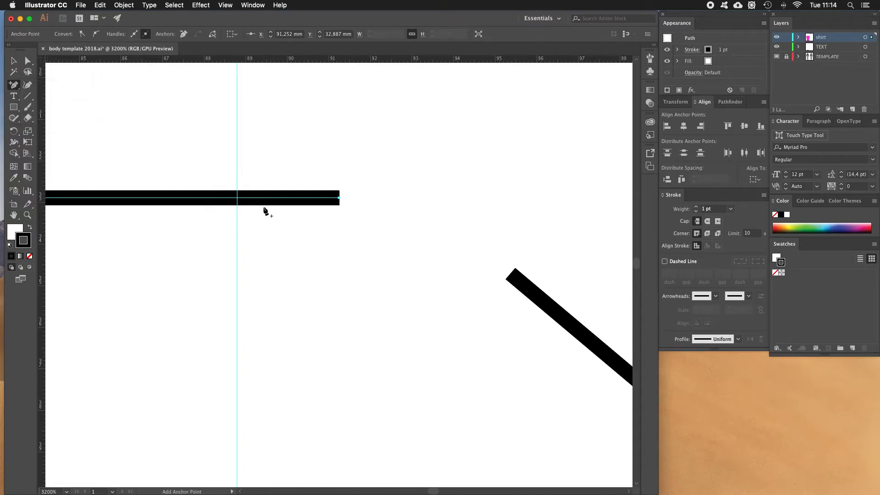
{"action": "left_click", "coordinate": [238, 200]}
Step: Trim the horizontal line at the guide by deleting its right end anchor point, leaving nothing selected
{"action": "key", "text": "a"}
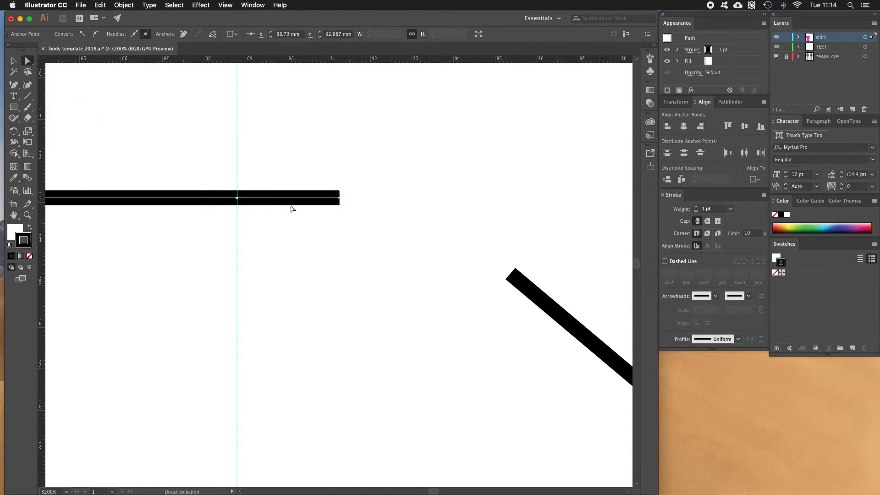
{"action": "left_click", "coordinate": [339, 199]}
{"action": "key", "text": "Delete"}
{"action": "left_click", "coordinate": [262, 163]}
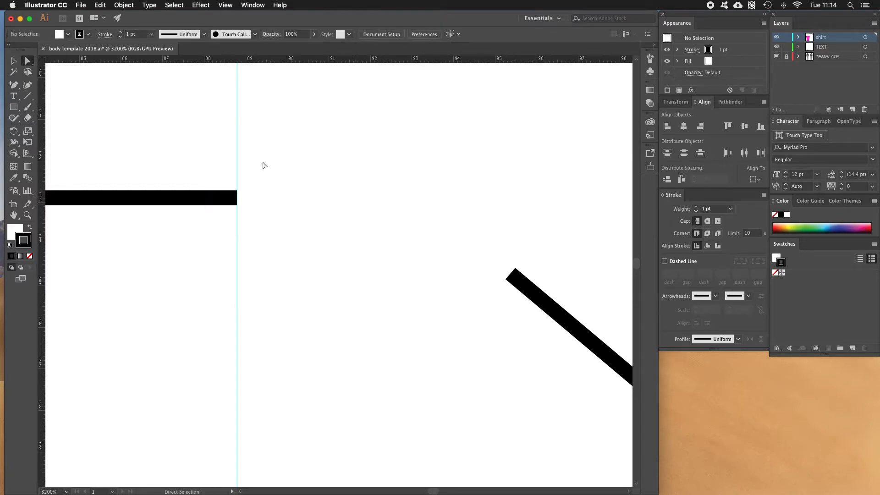
Step: Lock the guides and unlock them again
{"action": "right_click", "coordinate": [263, 157]}
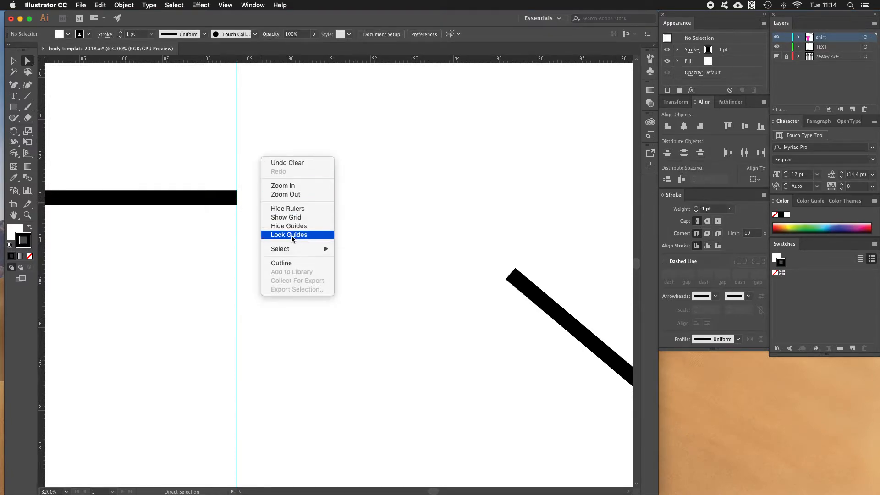
{"action": "left_click", "coordinate": [289, 234]}
{"action": "right_click", "coordinate": [269, 177]}
{"action": "left_click", "coordinate": [305, 255]}
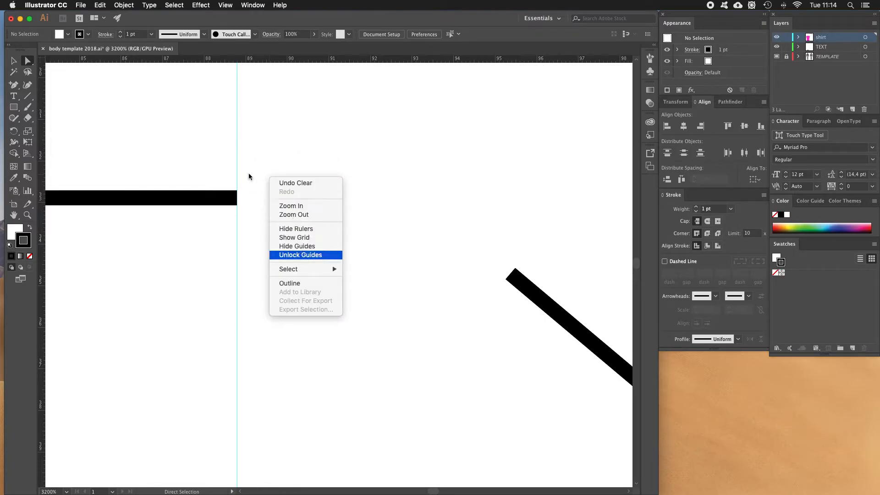
Step: Delete the vertical guide at the trimmed end of the horizontal line and lock the guides
{"action": "left_click", "coordinate": [237, 165]}
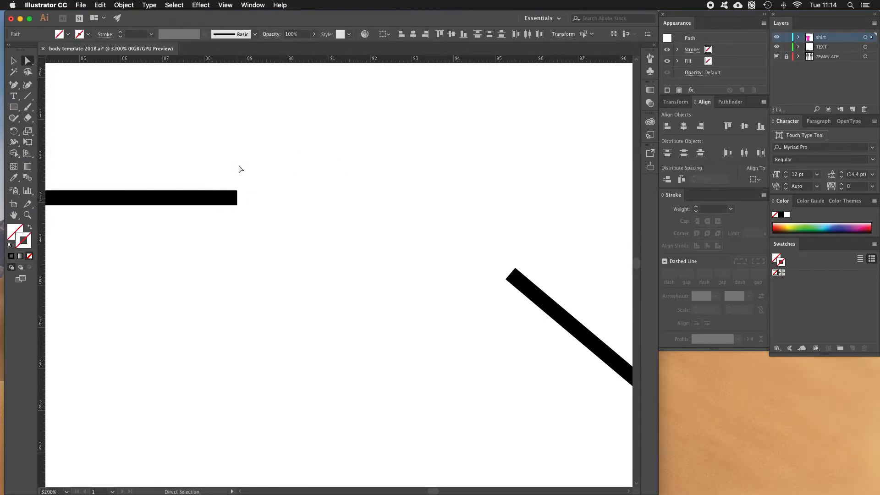
{"action": "right_click", "coordinate": [277, 161]}
{"action": "left_click", "coordinate": [310, 230]}
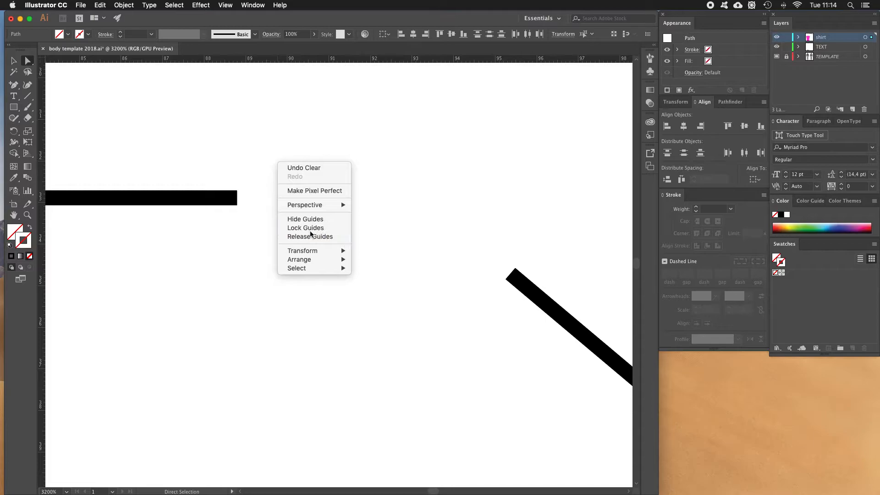
Step: Examine the two separate lines alongside the FRONT and BACK body templates at 200% zoom
{"action": "key", "text": "z"}
{"action": "left_click", "coordinate": [308, 233], "text": "alt"}
{"action": "left_click", "coordinate": [302, 256], "text": "alt"}
{"action": "left_click", "coordinate": [310, 276], "text": "alt"}
{"action": "left_click", "coordinate": [312, 281], "text": "alt"}
{"action": "left_click", "coordinate": [330, 291], "text": "alt"}
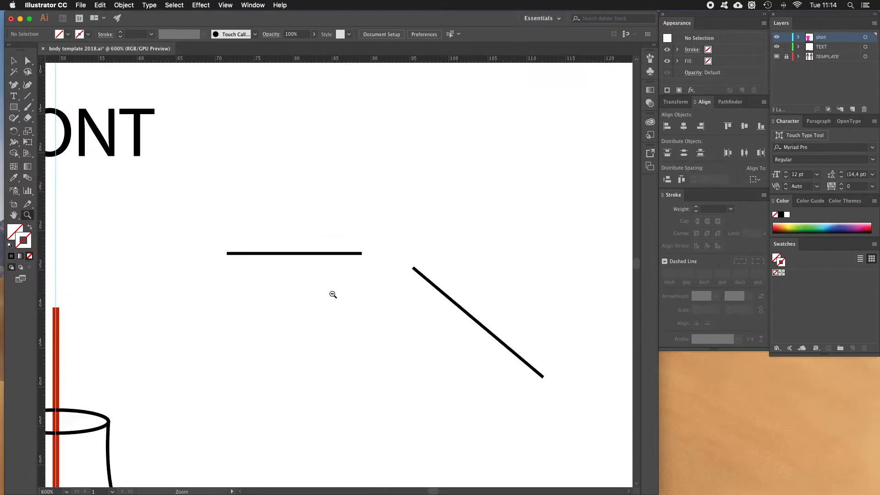
{"action": "left_click", "coordinate": [338, 296], "text": "alt"}
{"action": "left_click", "coordinate": [337, 297], "text": "alt"}
{"action": "left_click", "coordinate": [338, 297], "text": "alt"}
{"action": "key", "text": "v"}
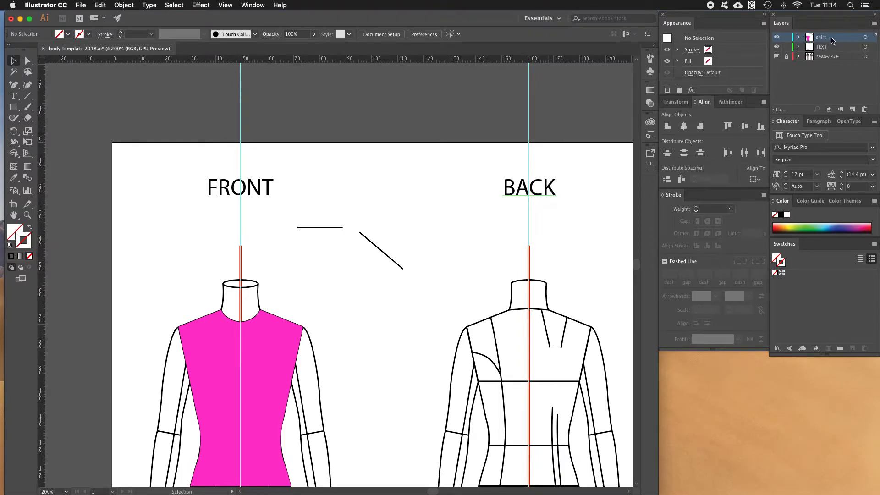
Step: Delete the diagonal line and the horizontal line between the FRONT and BACK templates
{"action": "left_click", "coordinate": [396, 265]}
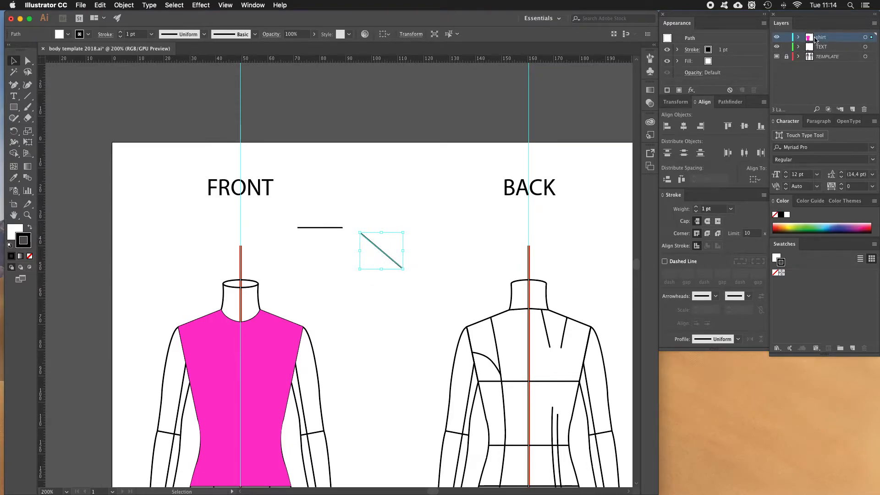
{"action": "key", "text": "Delete"}
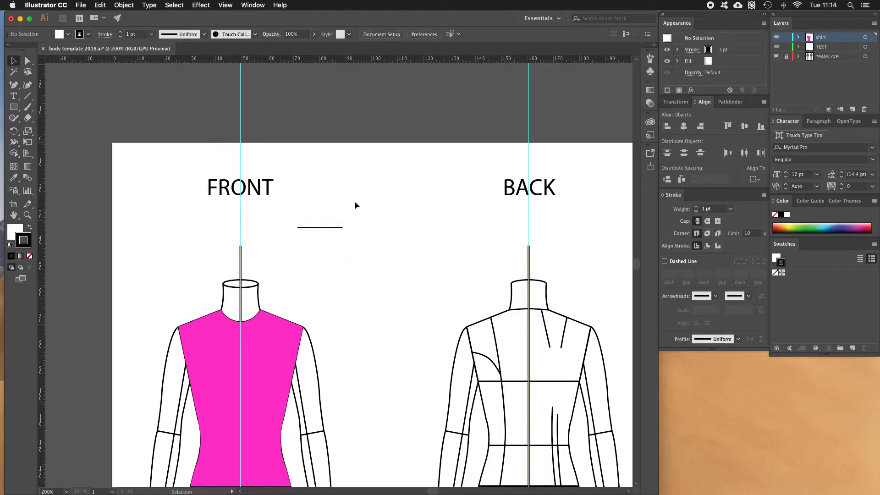
{"action": "left_click", "coordinate": [330, 227]}
{"action": "key", "text": "Delete"}
Step: Examine the pink shirt shape on the FRONT template by repeatedly selecting and deselecting it
{"action": "scroll", "coordinate": [332, 251], "scroll_direction": "down", "scroll_amount": 1}
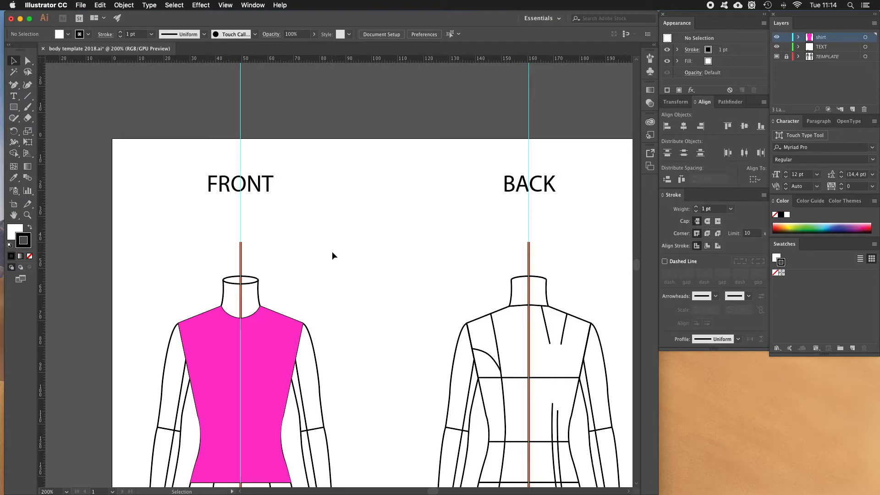
{"action": "scroll", "coordinate": [322, 271], "scroll_direction": "down", "scroll_amount": 5}
{"action": "left_click", "coordinate": [279, 256]}
{"action": "left_click", "coordinate": [358, 255]}
{"action": "left_click", "coordinate": [273, 256]}
{"action": "left_click", "coordinate": [347, 250]}
{"action": "left_click", "coordinate": [281, 250]}
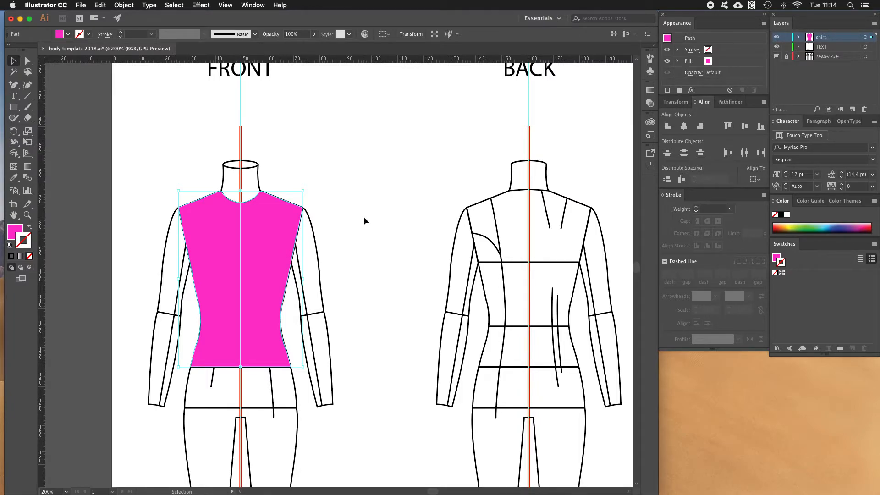
{"action": "left_click", "coordinate": [343, 197]}
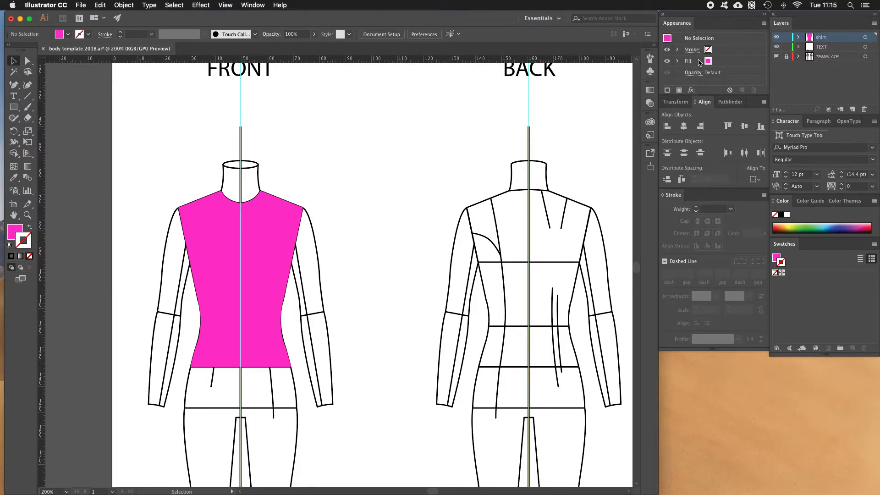
Step: Examine the pink shirt's appearance attributes, looking at the separate opacity entries of its stroke and fill
{"action": "left_click", "coordinate": [252, 5]}
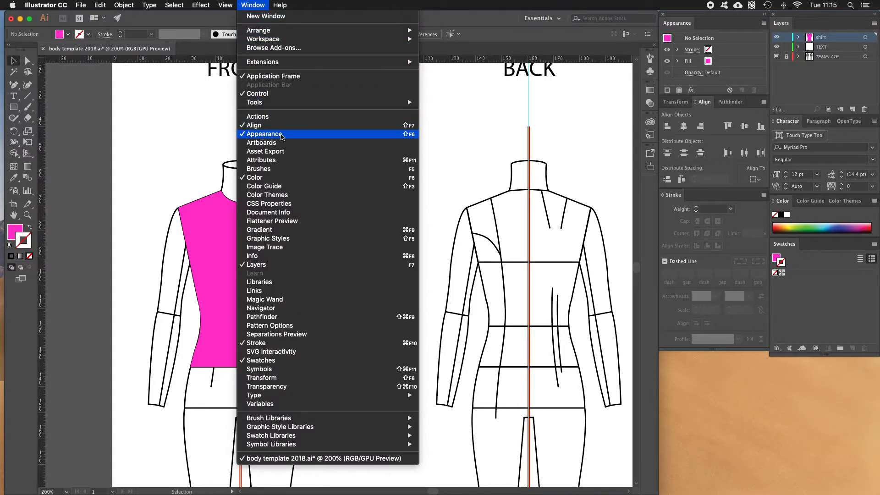
{"action": "left_click", "coordinate": [458, 105]}
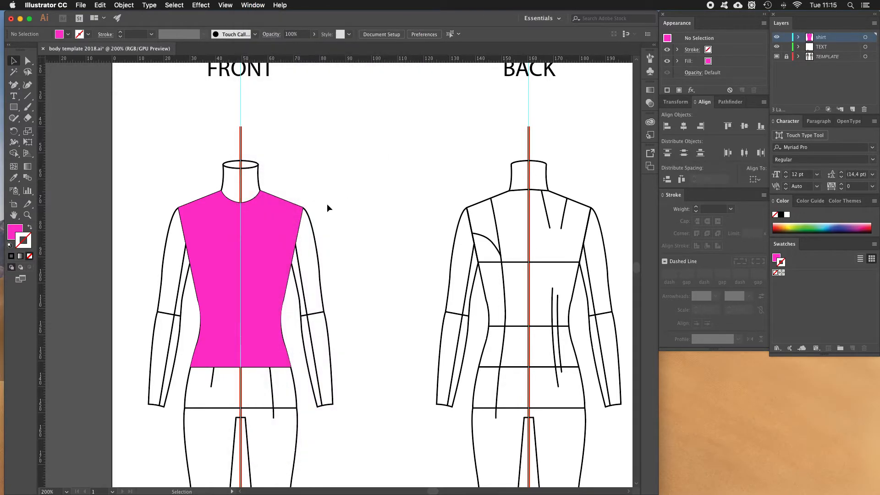
{"action": "left_click", "coordinate": [281, 227]}
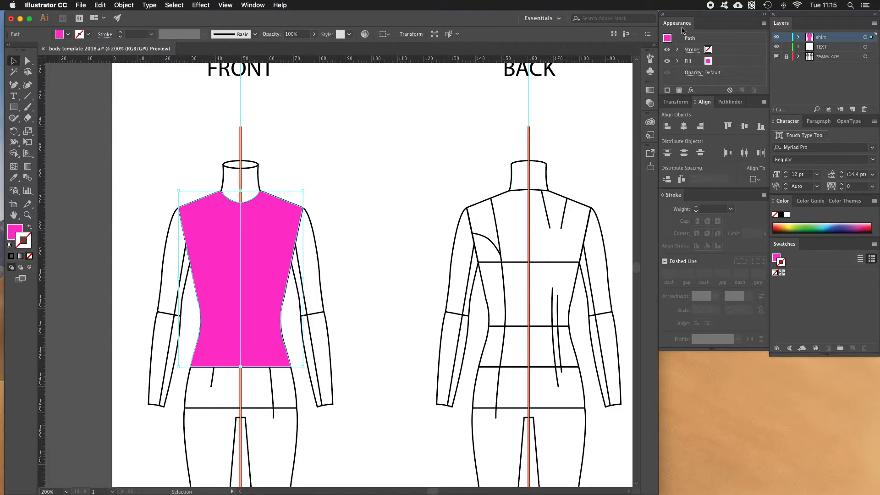
{"action": "left_click", "coordinate": [678, 50]}
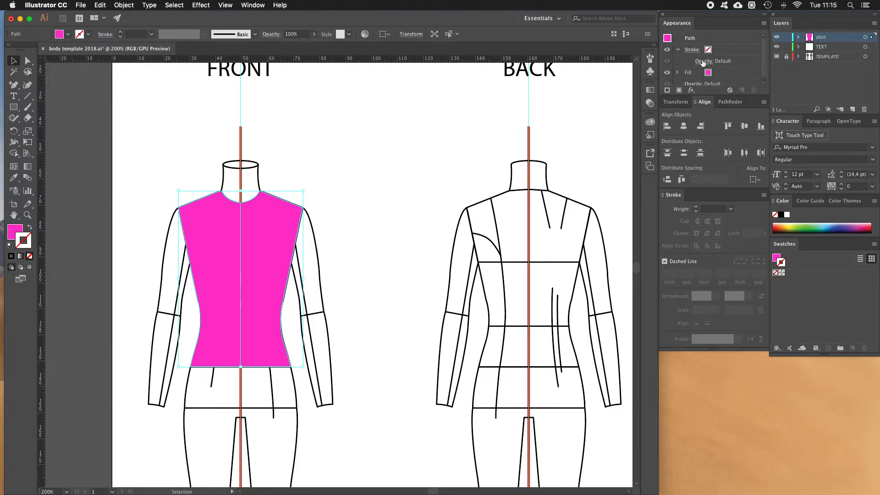
{"action": "left_click", "coordinate": [678, 50]}
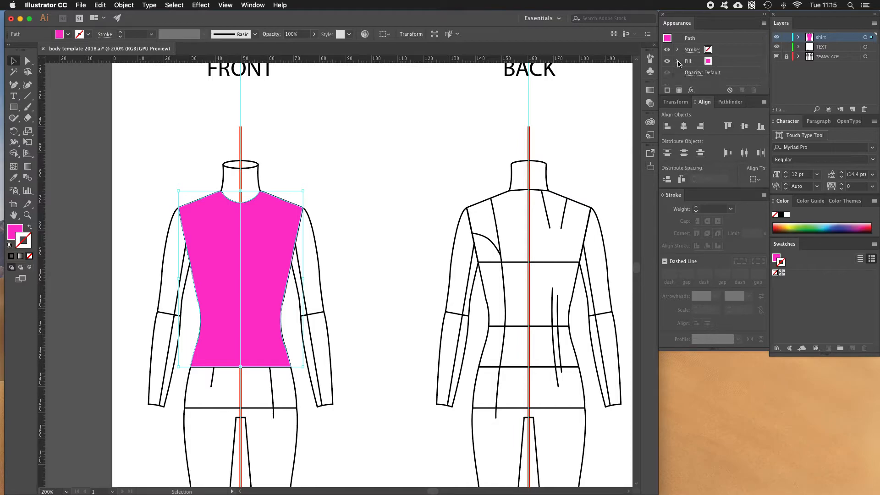
{"action": "left_click", "coordinate": [678, 61]}
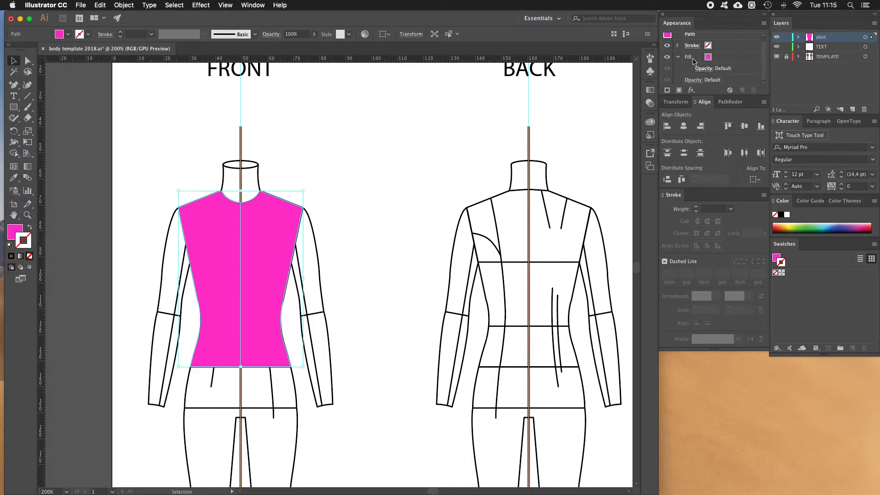
{"action": "left_click", "coordinate": [679, 57]}
{"action": "left_click", "coordinate": [678, 50]}
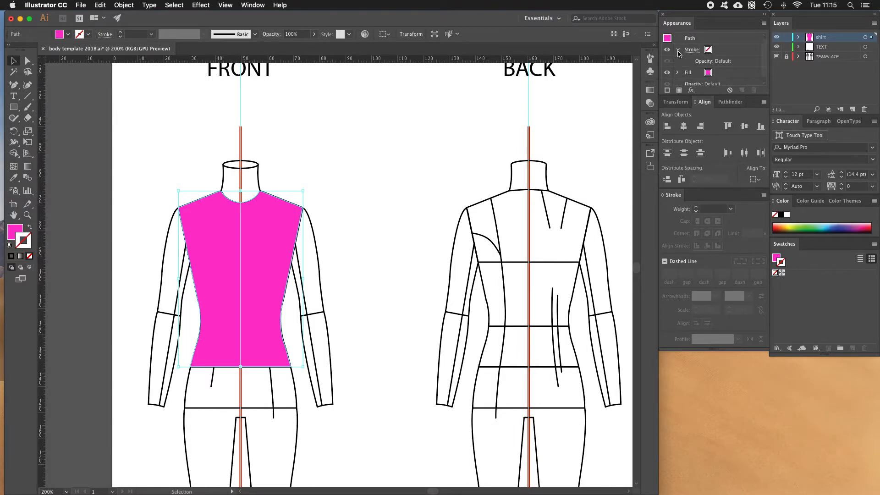
{"action": "left_click", "coordinate": [679, 50]}
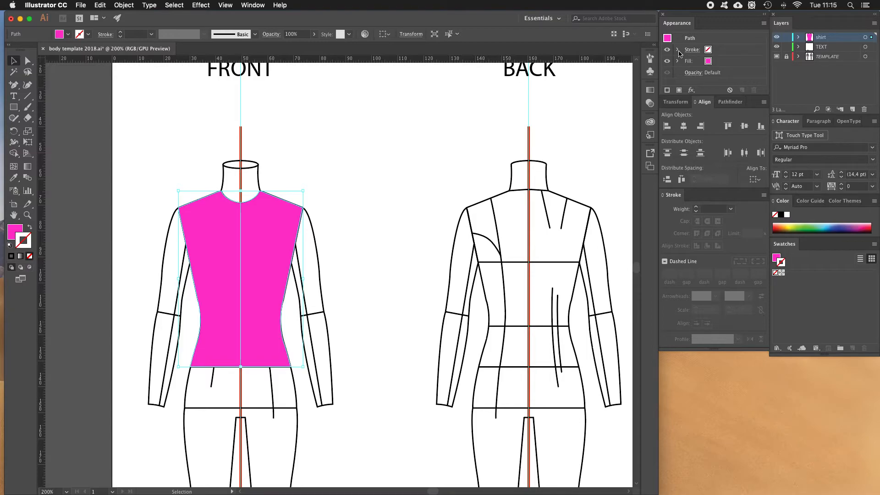
{"action": "left_click", "coordinate": [678, 50]}
{"action": "left_click", "coordinate": [678, 50]}
{"action": "left_click", "coordinate": [678, 61]}
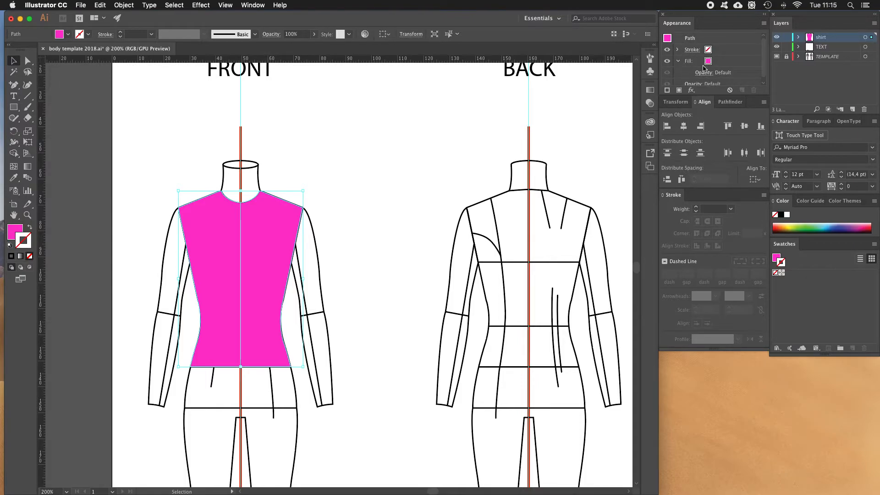
{"action": "left_click", "coordinate": [678, 62]}
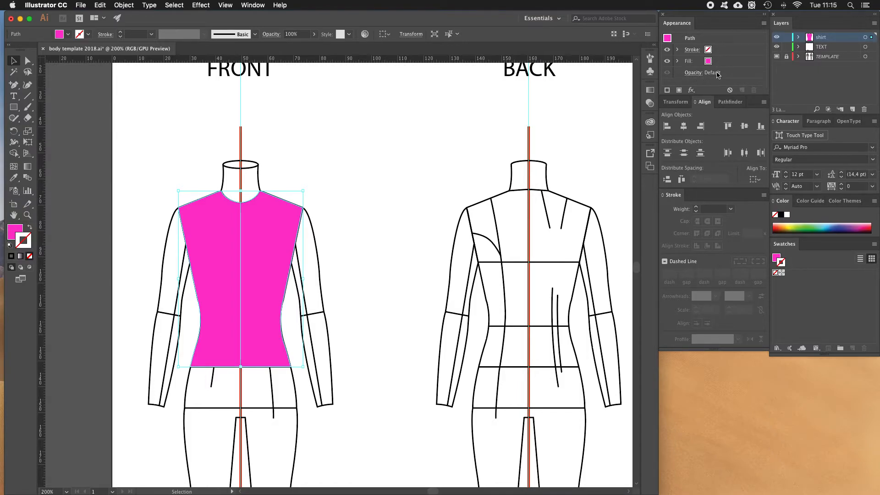
Step: Give the pink shirt shape a black 1 pt stroke and leave it deselected
{"action": "left_click", "coordinate": [331, 199]}
{"action": "key", "text": "z"}
{"action": "left_click", "coordinate": [270, 243]}
{"action": "left_click", "coordinate": [282, 242]}
{"action": "left_click", "coordinate": [309, 259]}
{"action": "key", "text": "space"}
{"action": "left_click_drag", "start_coordinate": [317, 270], "coordinate": [288, 200]}
{"action": "key", "text": "v"}
{"action": "left_click", "coordinate": [224, 201]}
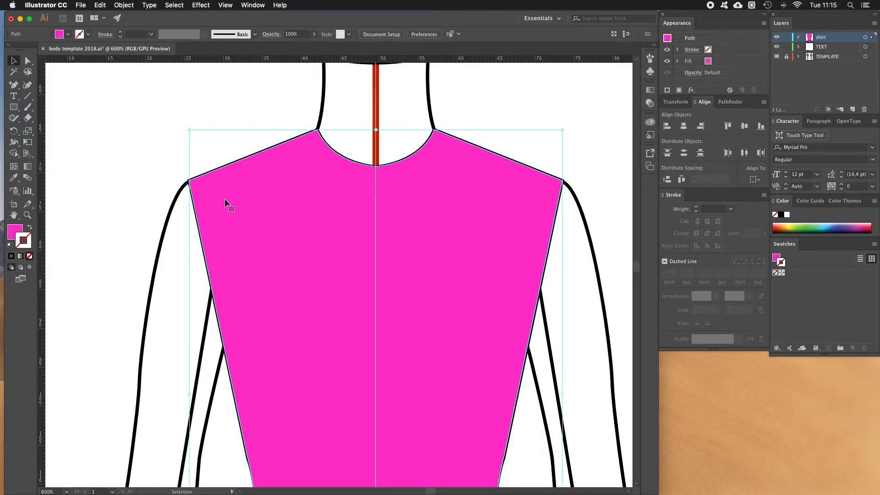
{"action": "left_click", "coordinate": [13, 257]}
{"action": "left_click", "coordinate": [165, 151]}
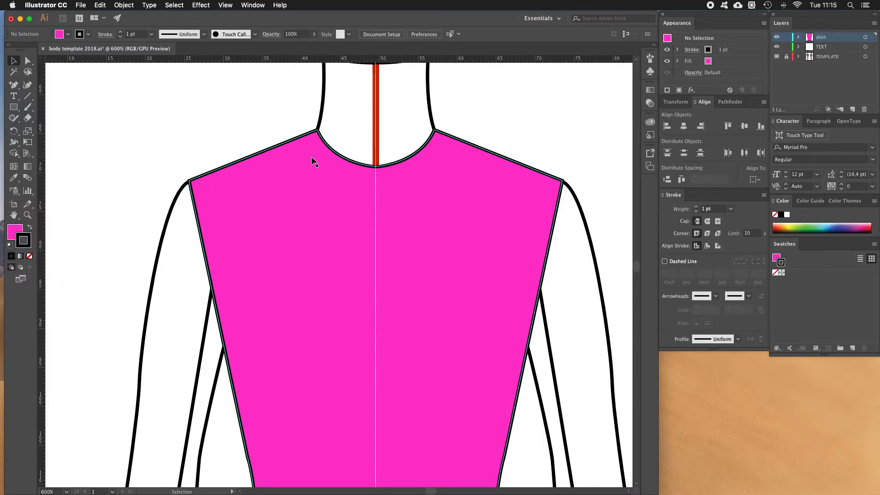
Step: Hide the TEMPLATE layer to inspect the outlined shirt on its own, and show the layer again
{"action": "left_click", "coordinate": [777, 57]}
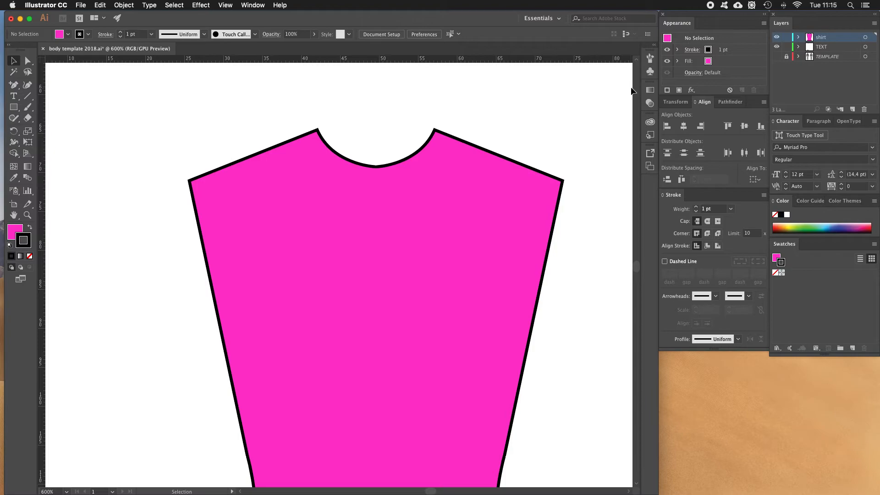
{"action": "left_click", "coordinate": [468, 195]}
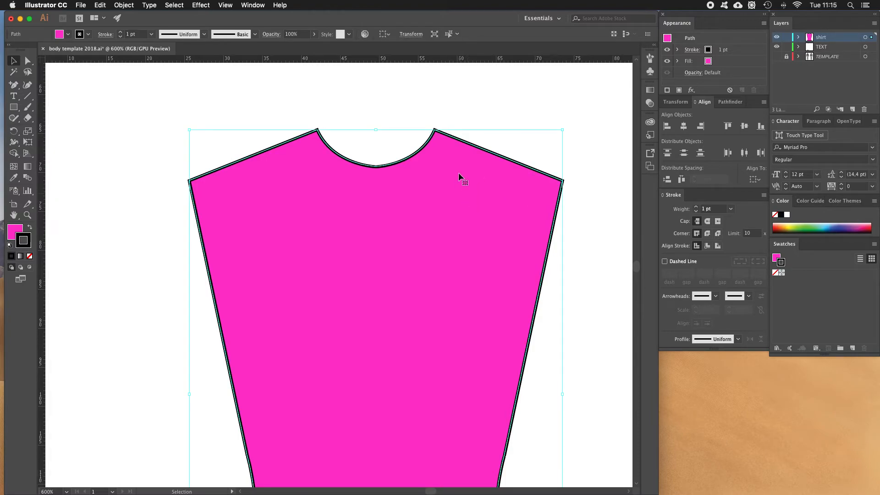
{"action": "left_click", "coordinate": [777, 57]}
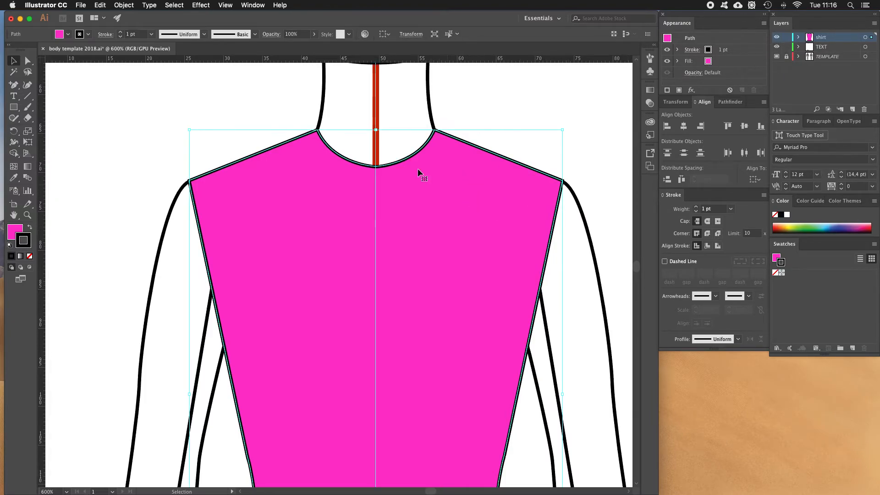
Step: Set the opacity of the shirt's fill alone to 50% and deselect the shape
{"action": "left_click", "coordinate": [678, 61]}
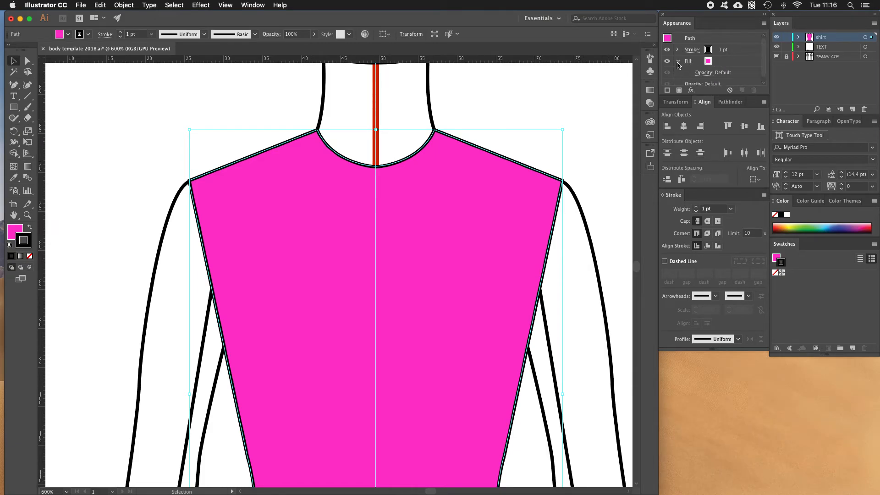
{"action": "left_click", "coordinate": [702, 73]}
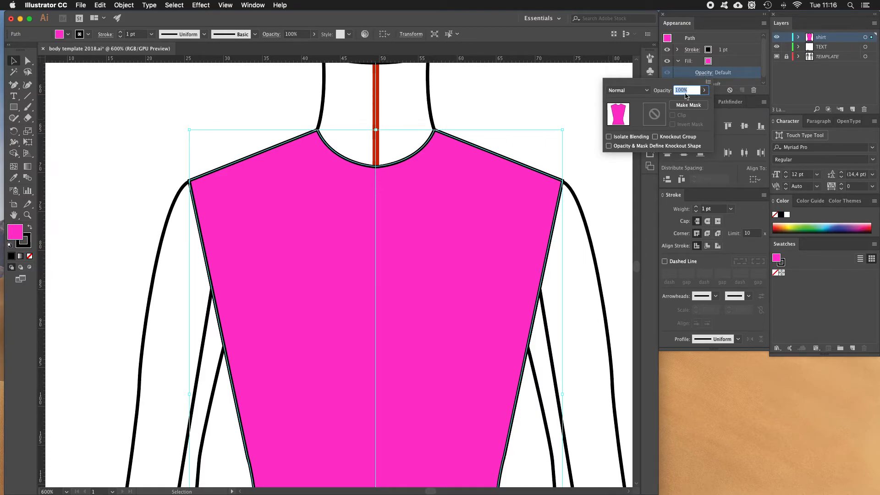
{"action": "left_click", "coordinate": [705, 90]}
{"action": "left_click_drag", "start_coordinate": [705, 101], "coordinate": [669, 91]}
{"action": "left_click", "coordinate": [683, 91]}
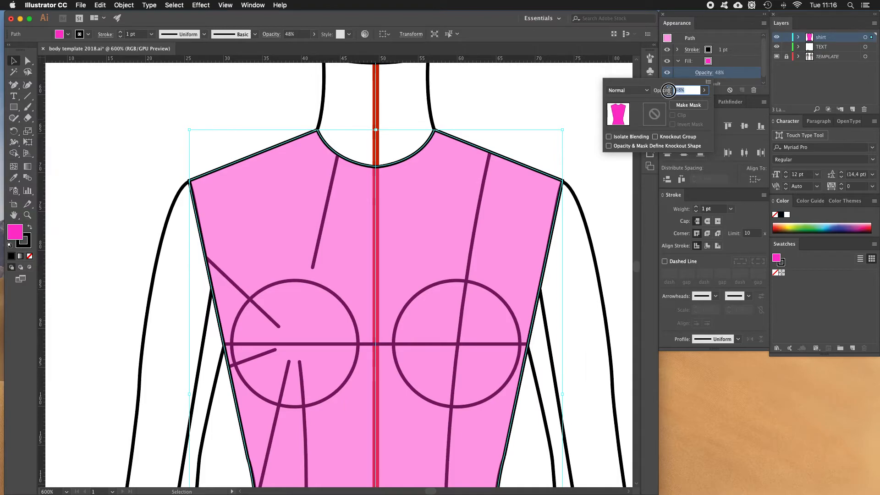
{"action": "type", "text": "50"}
{"action": "key", "text": "Return"}
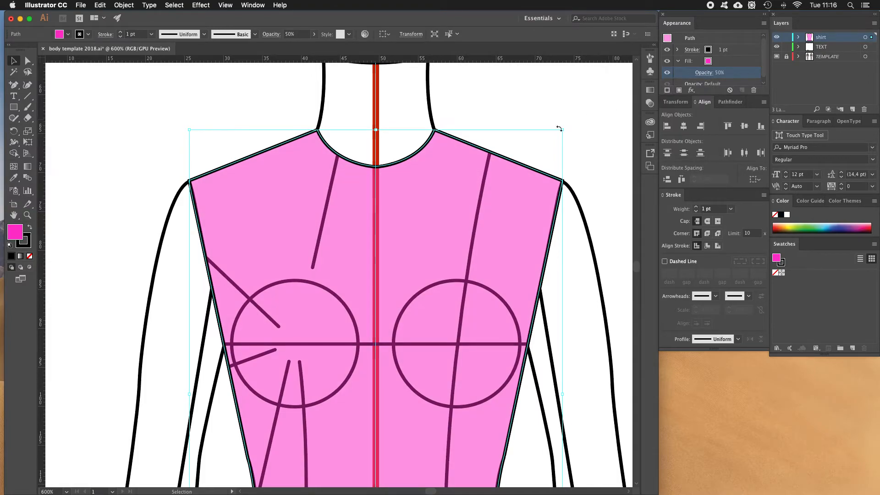
{"action": "left_click", "coordinate": [527, 113]}
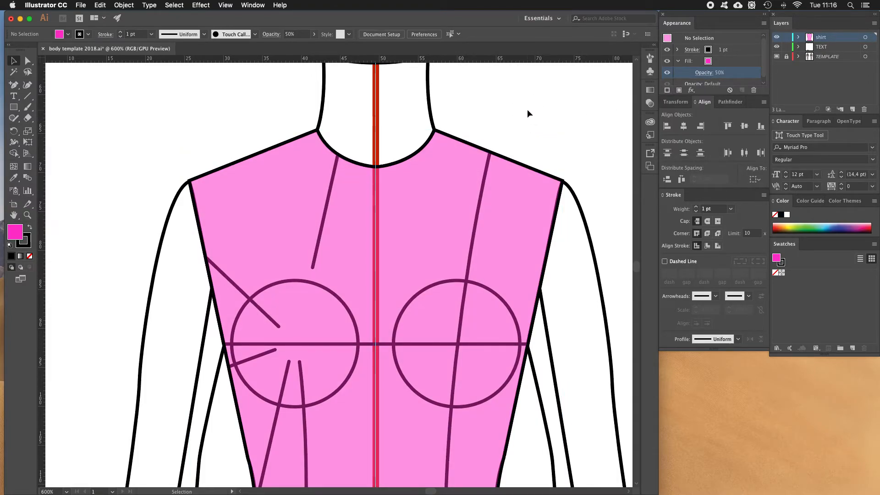
Step: Draw a small square beside the FRONT template's neck, fill it green, and move it onto the shirt's chest
{"action": "key", "text": "m"}
{"action": "mouse_move", "coordinate": [88, 105]}
{"action": "left_mouse_down"}
{"action": "mouse_move", "coordinate": [119, 161]}
{"action": "mouse_move", "coordinate": [148, 161]}
{"action": "left_mouse_up"}
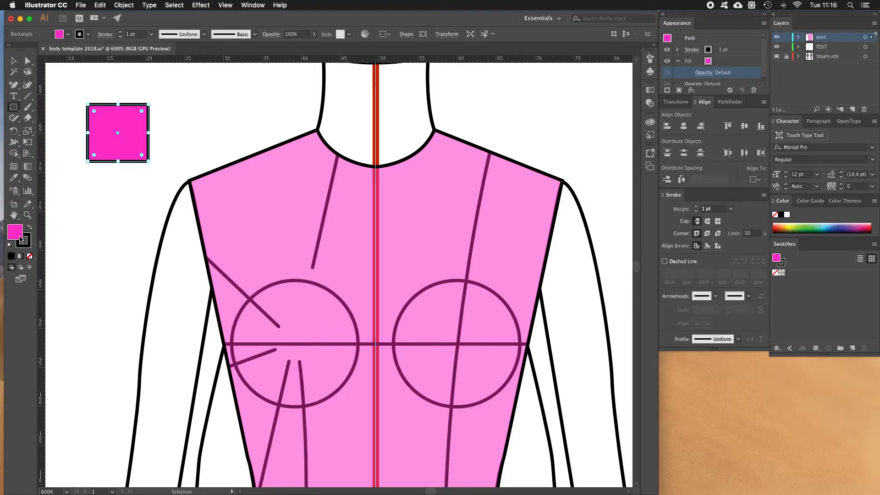
{"action": "left_click", "coordinate": [813, 227]}
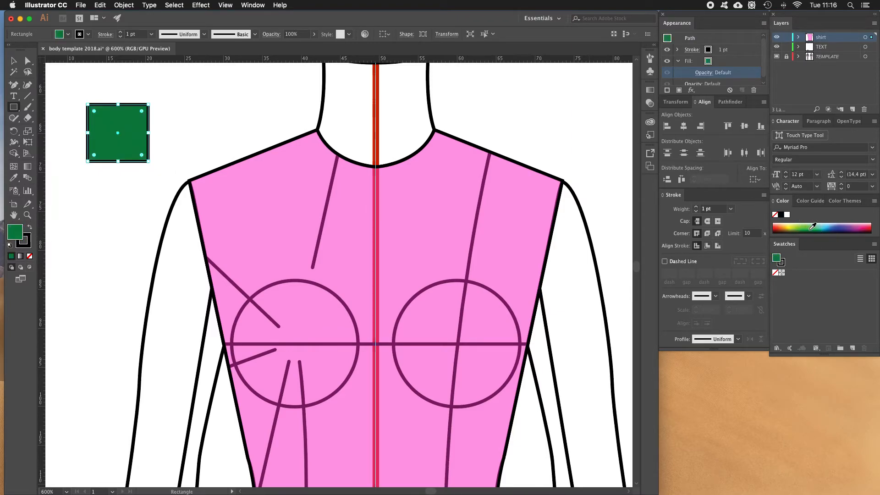
{"action": "key", "text": "v"}
{"action": "left_click", "coordinate": [187, 275]}
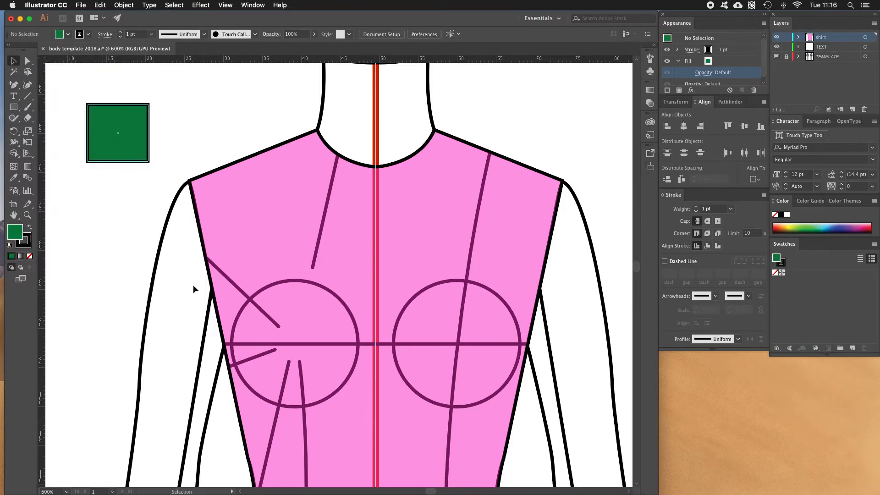
{"action": "left_click_drag", "start_coordinate": [102, 128], "coordinate": [260, 242]}
{"action": "left_click", "coordinate": [206, 118]}
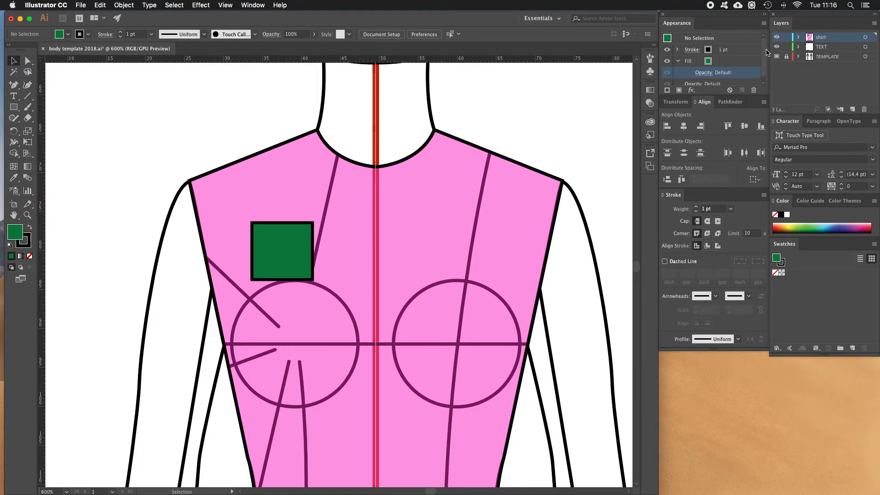
Step: Send the green square backward repeatedly until it lies behind the semi-transparent shirt, leaving nothing selected
{"action": "left_click", "coordinate": [799, 37]}
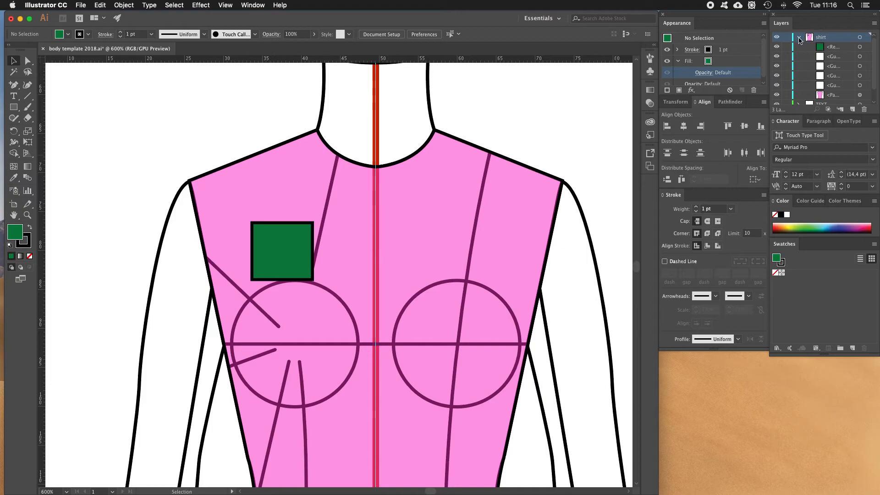
{"action": "left_click", "coordinate": [799, 37]}
{"action": "left_click", "coordinate": [289, 243]}
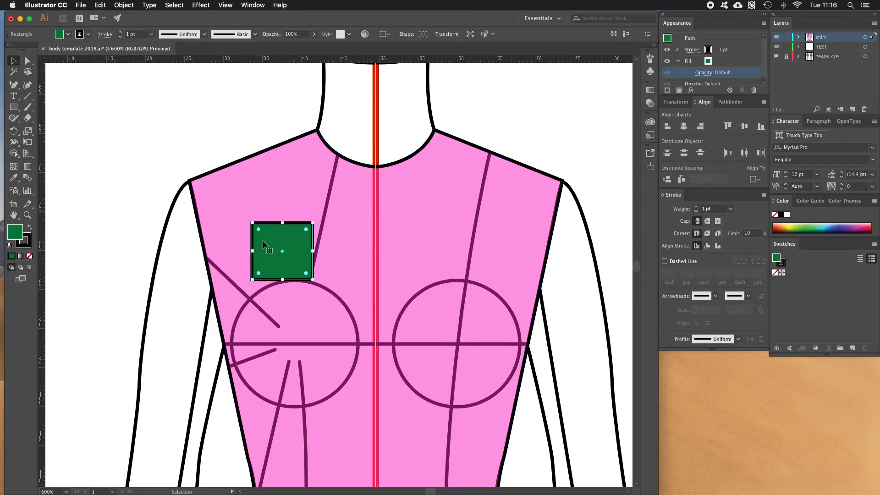
{"action": "right_click", "coordinate": [278, 237]}
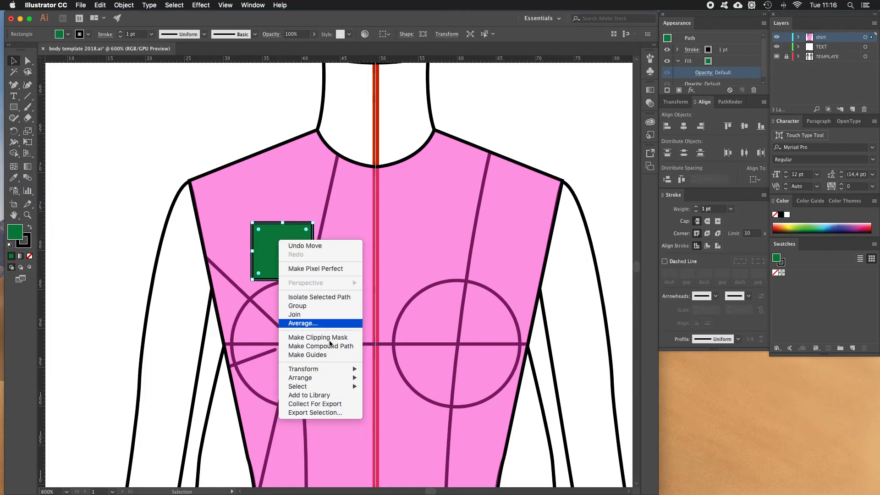
{"action": "mouse_move", "coordinate": [328, 379]}
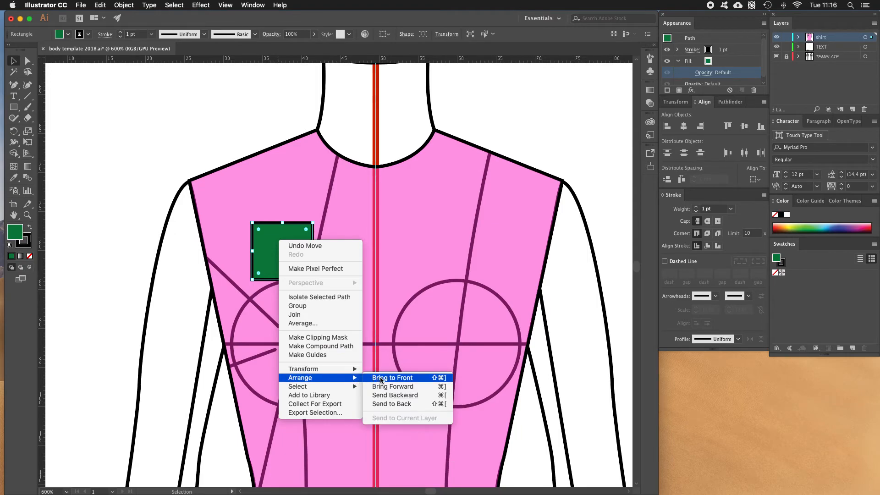
{"action": "left_click", "coordinate": [384, 396]}
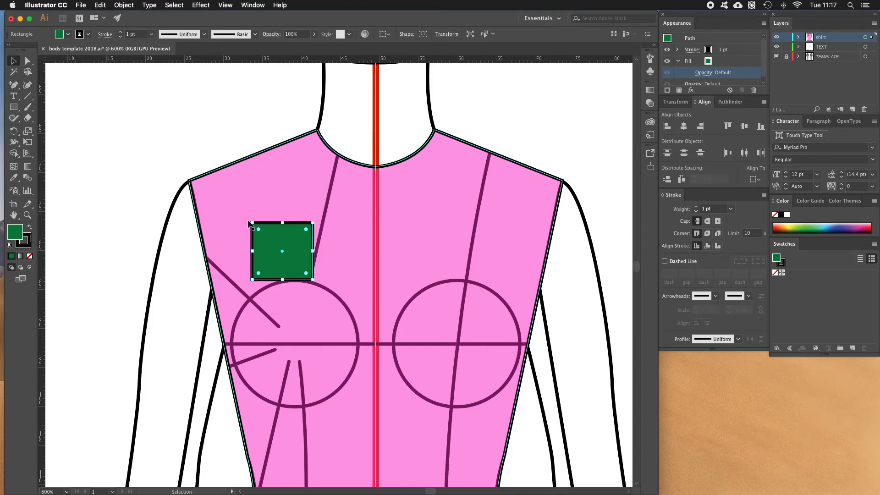
{"action": "right_click", "coordinate": [270, 243]}
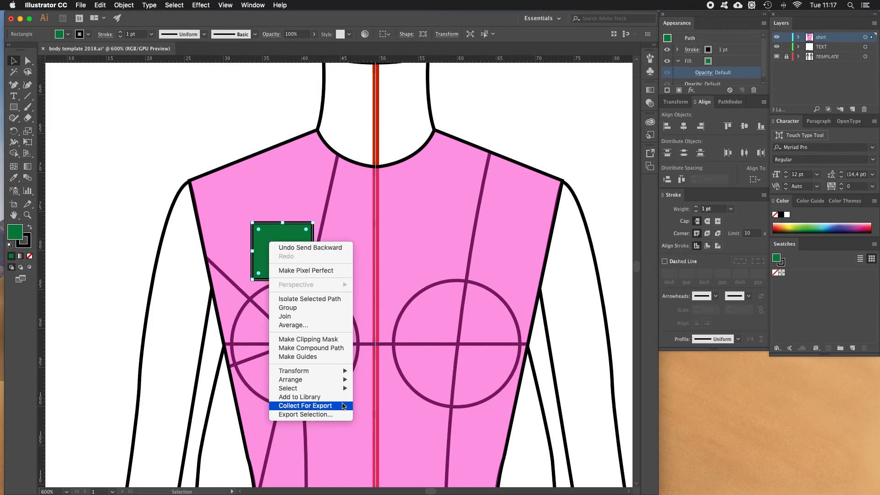
{"action": "mouse_move", "coordinate": [333, 381]}
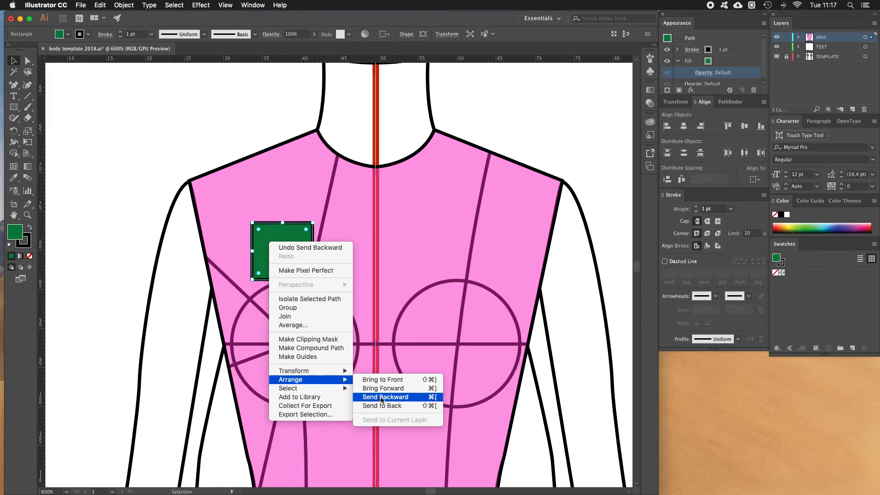
{"action": "left_click", "coordinate": [433, 398]}
{"action": "key", "text": "a"}
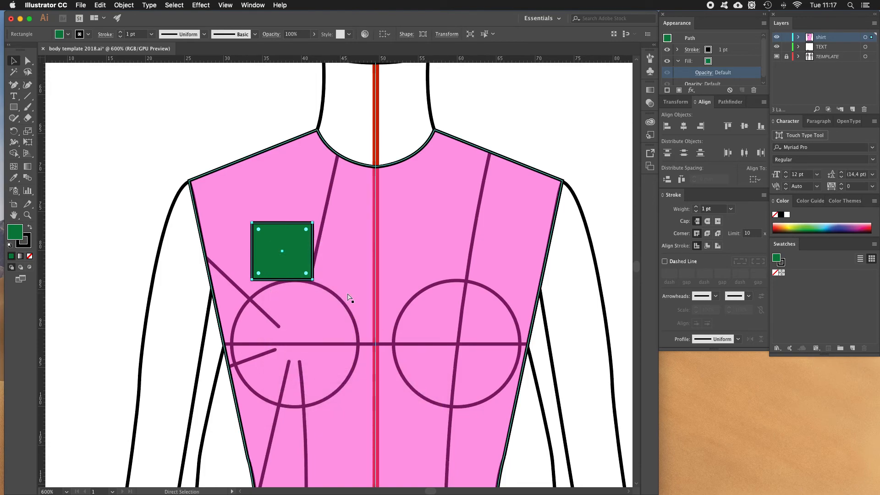
{"action": "key", "text": "v"}
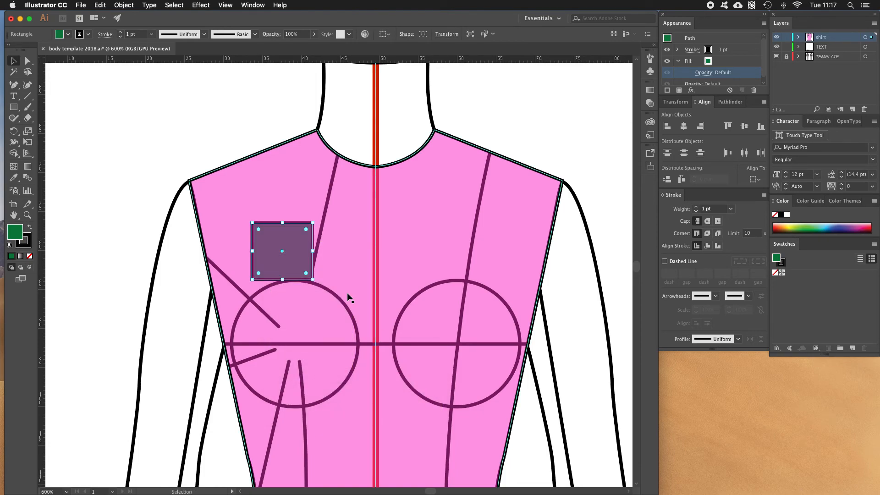
{"action": "left_click", "coordinate": [216, 147]}
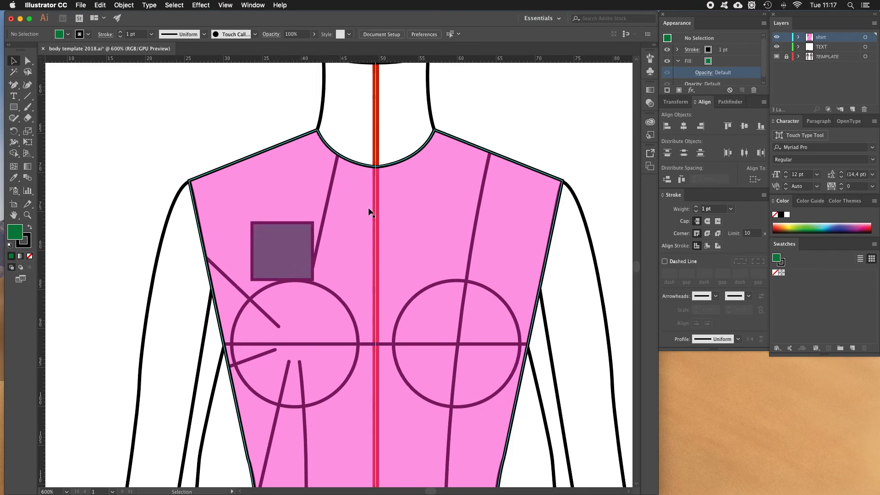
{"action": "left_click", "coordinate": [420, 210]}
{"action": "left_click", "coordinate": [153, 159]}
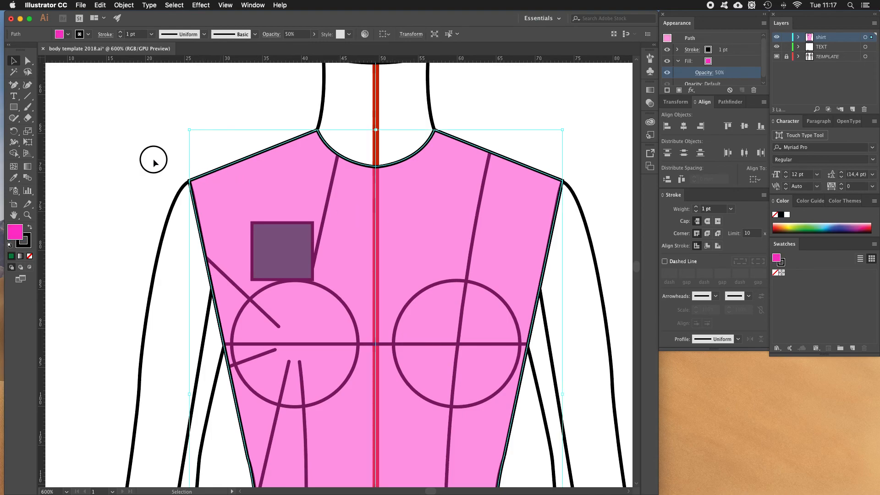